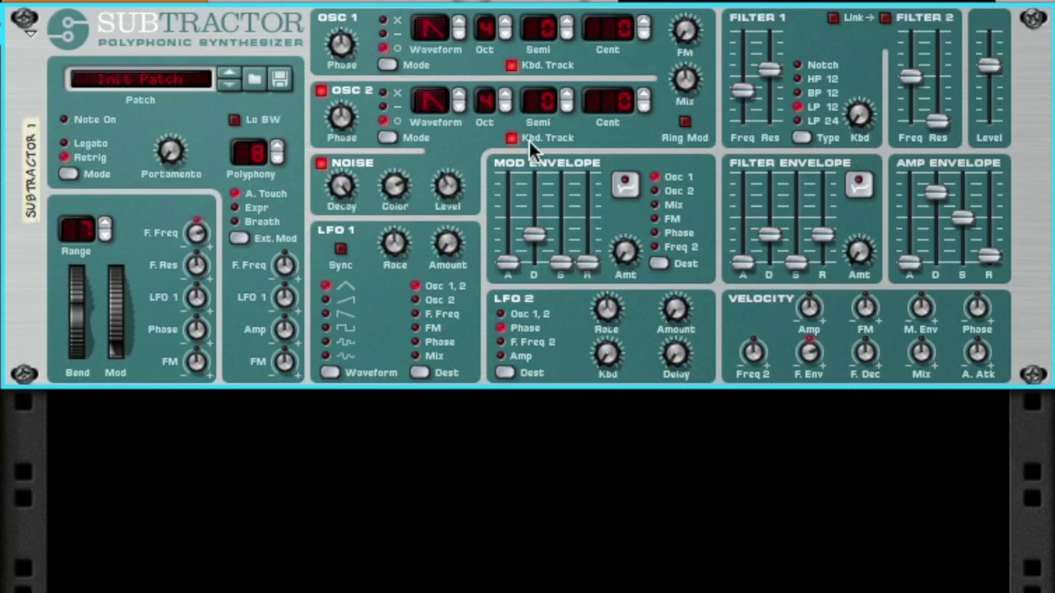
- Reset the Subtractor to its initial settings and turn on Osc 2
{"action": "right_click", "coordinate": [435, 153]}
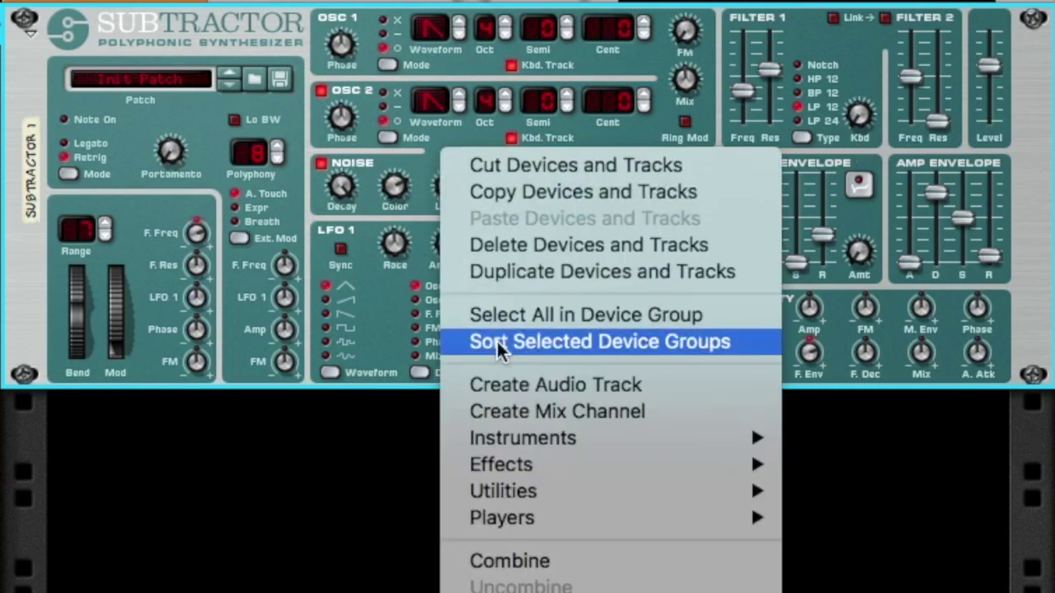
{"action": "key", "text": "Escape"}
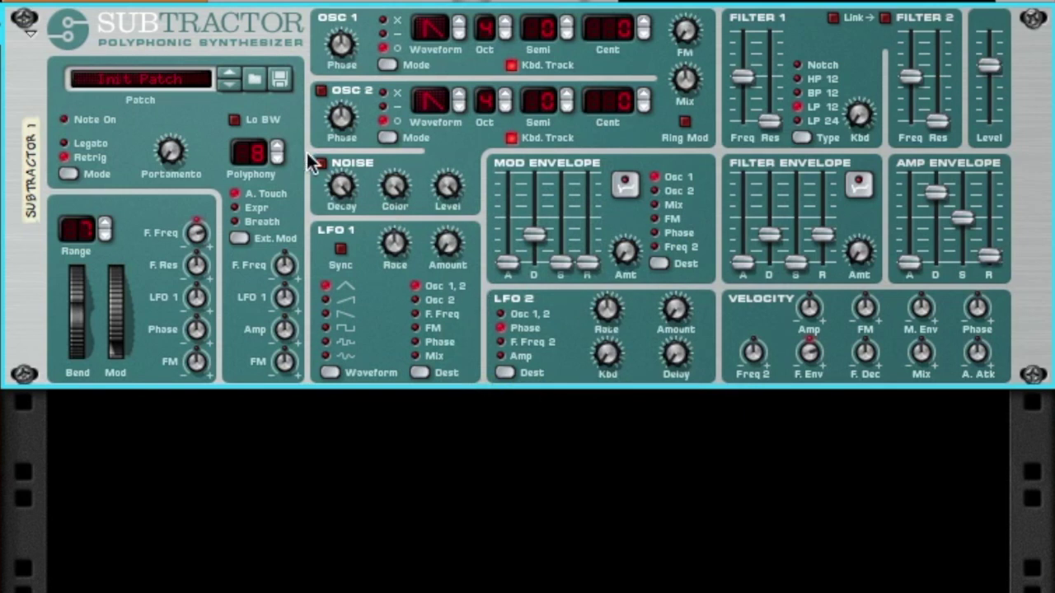
{"action": "left_click", "coordinate": [321, 90]}
- Detune the two oscillators against each other, with Osc 2 at -3 cents and Osc 1 at 3 cents
{"action": "left_click", "coordinate": [647, 108]}
{"action": "left_click", "coordinate": [647, 107]}
{"action": "left_click", "coordinate": [647, 108]}
{"action": "left_click", "coordinate": [644, 22]}
{"action": "left_click", "coordinate": [643, 22]}
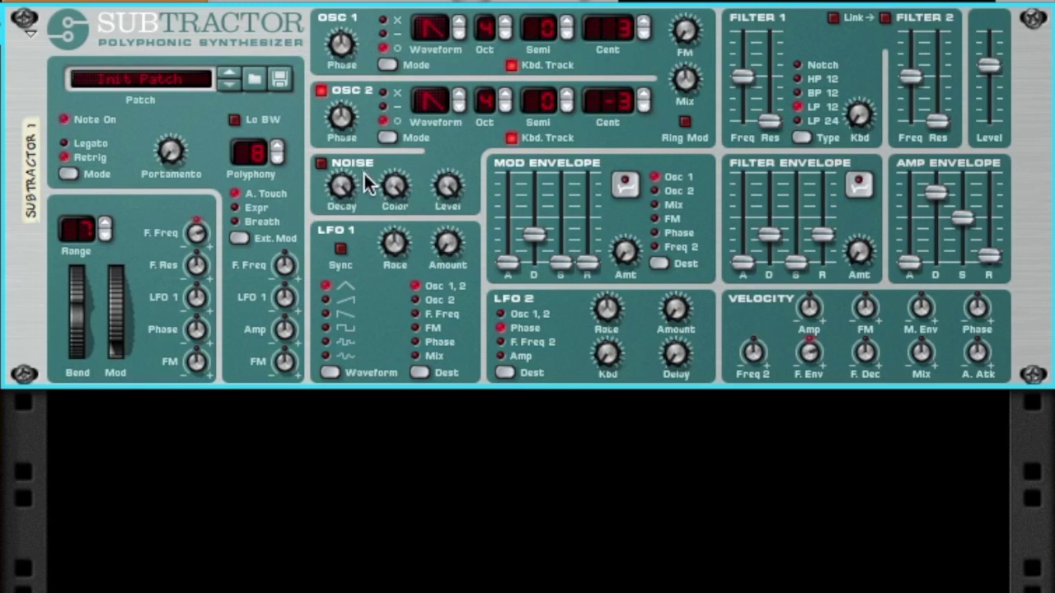
- Turn on the noise generator and try out different noise levels
{"action": "left_click", "coordinate": [323, 164]}
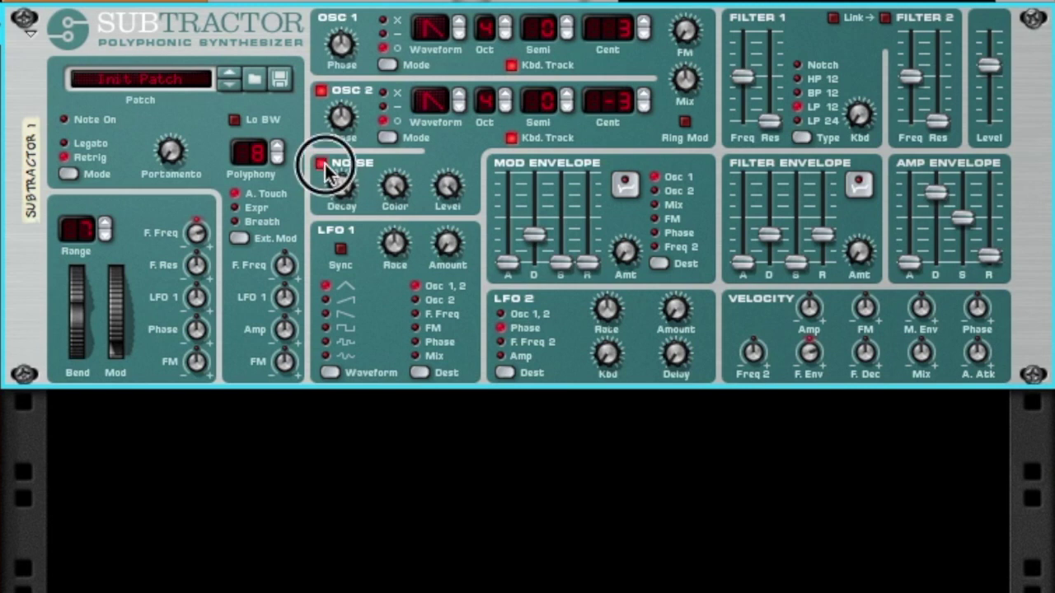
{"action": "left_click", "coordinate": [450, 193]}
{"action": "left_click_drag", "start_coordinate": [451, 193], "coordinate": [467, 233]}
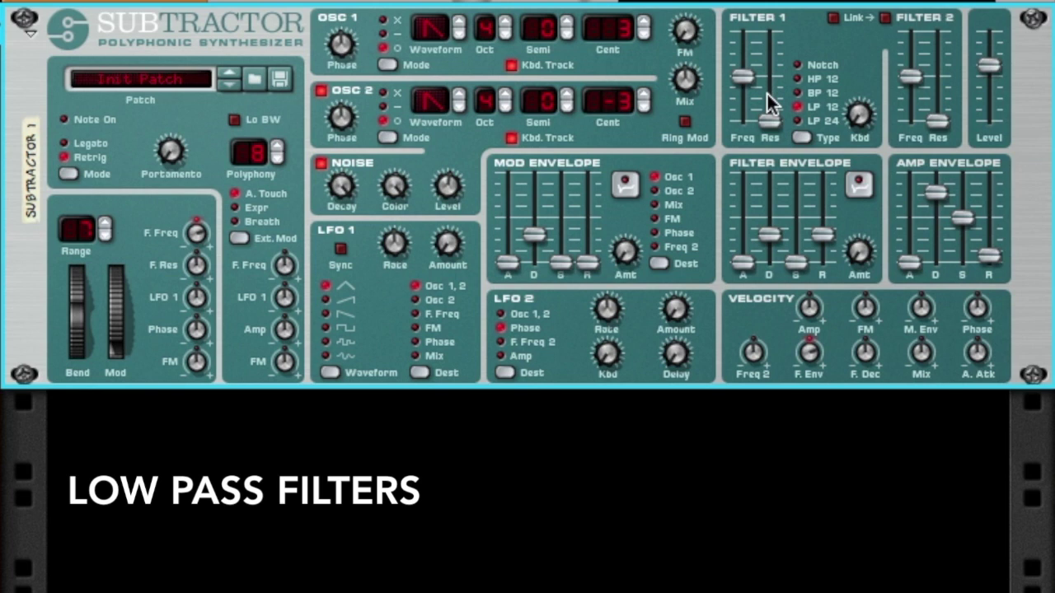
- Raise Filter 1's frequency to 127, and sweep it down and back up with the LP 12 low-pass type
{"action": "mouse_move", "coordinate": [753, 99]}
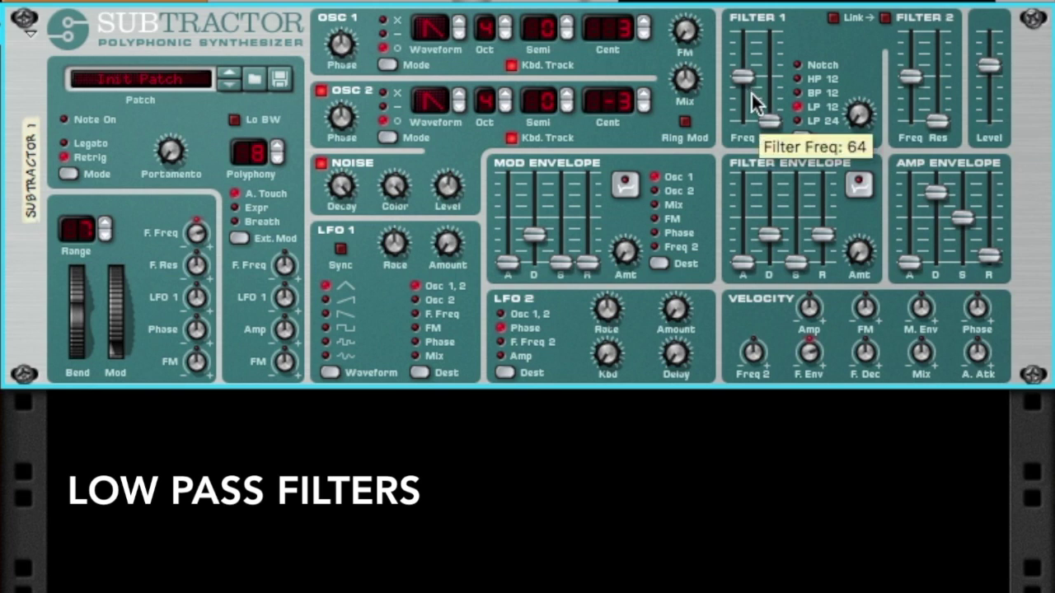
{"action": "left_click", "coordinate": [742, 79]}
{"action": "left_click_drag", "start_coordinate": [742, 79], "coordinate": [742, 31]}
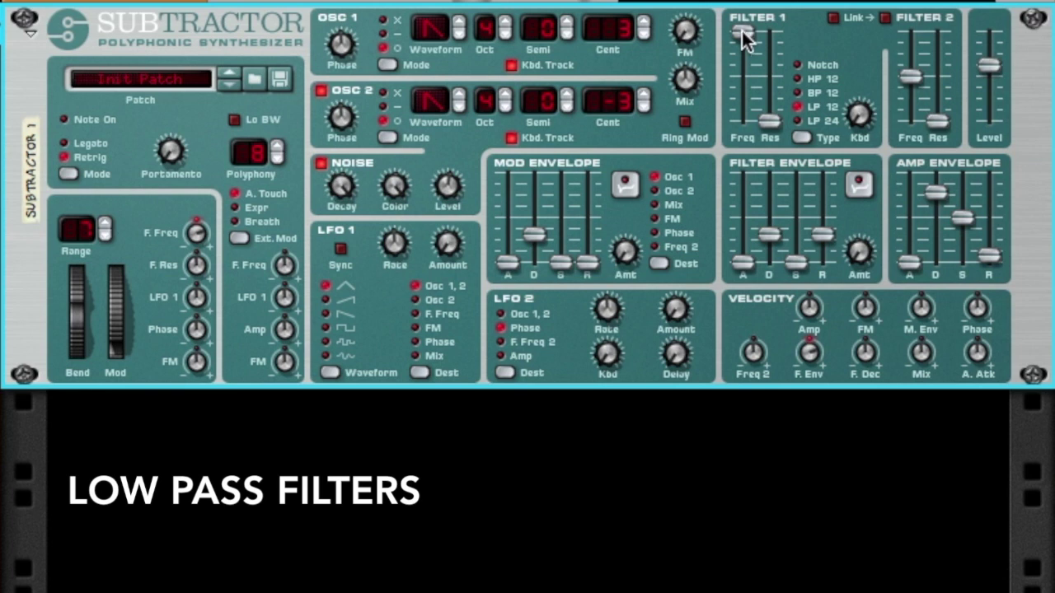
{"action": "mouse_move", "coordinate": [742, 32]}
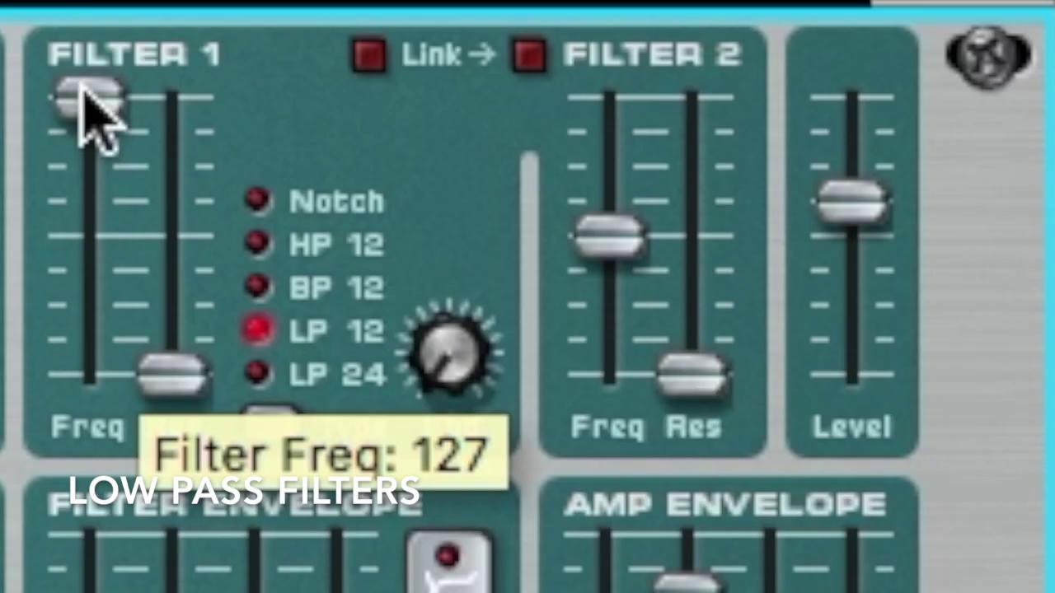
{"action": "left_click_drag", "start_coordinate": [741, 32], "coordinate": [745, 98]}
{"action": "left_click_drag", "start_coordinate": [100, 307], "coordinate": [116, 16]}
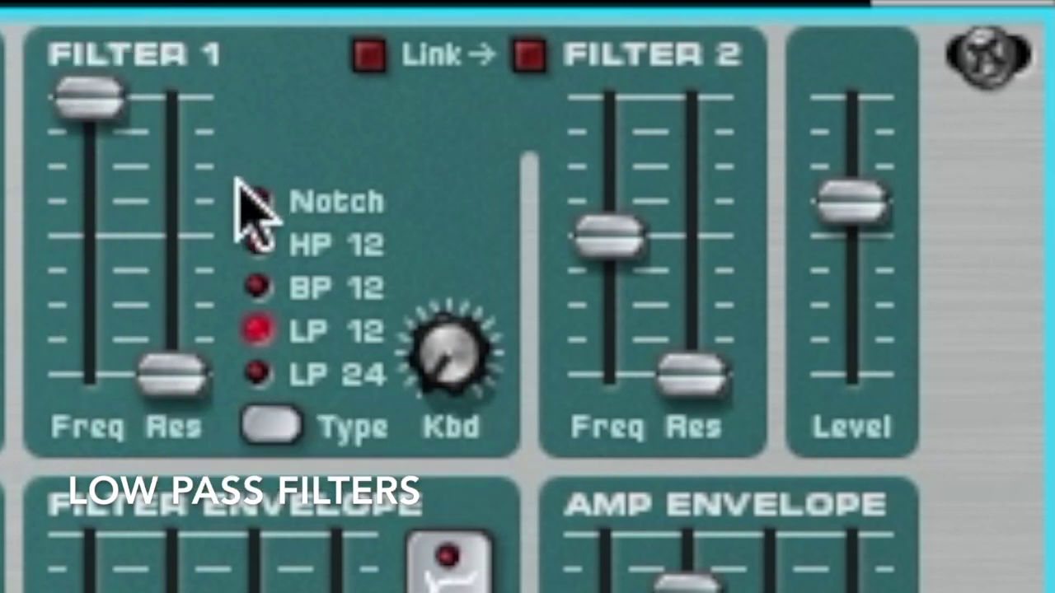
- Raise Filter 1's resonance to about half and sweep the filter frequency down and back up to its maximum
{"action": "left_click_drag", "start_coordinate": [182, 379], "coordinate": [210, 234]}
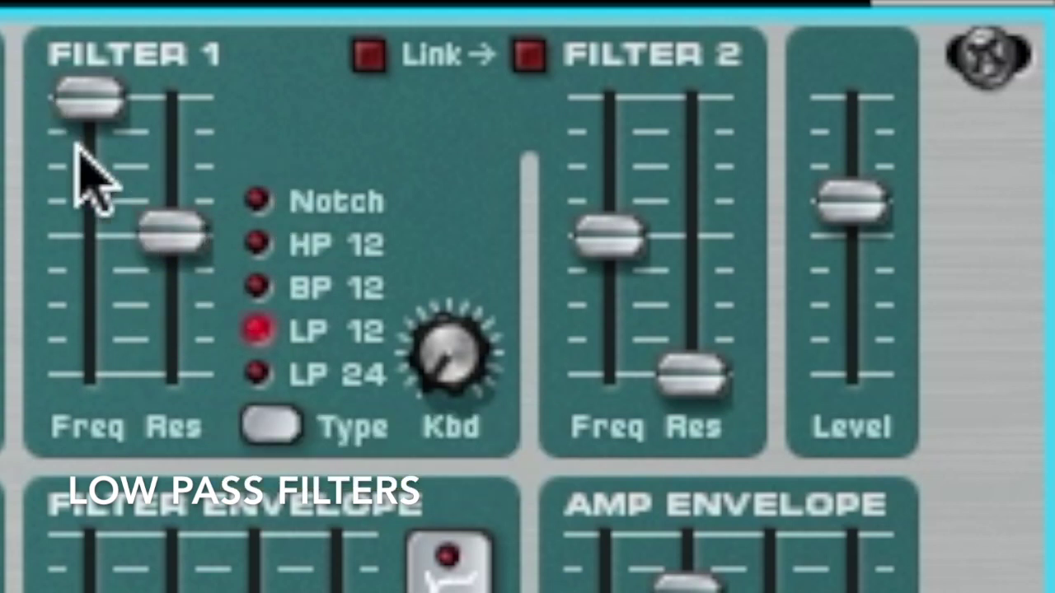
{"action": "left_click_drag", "start_coordinate": [88, 107], "coordinate": [132, 64]}
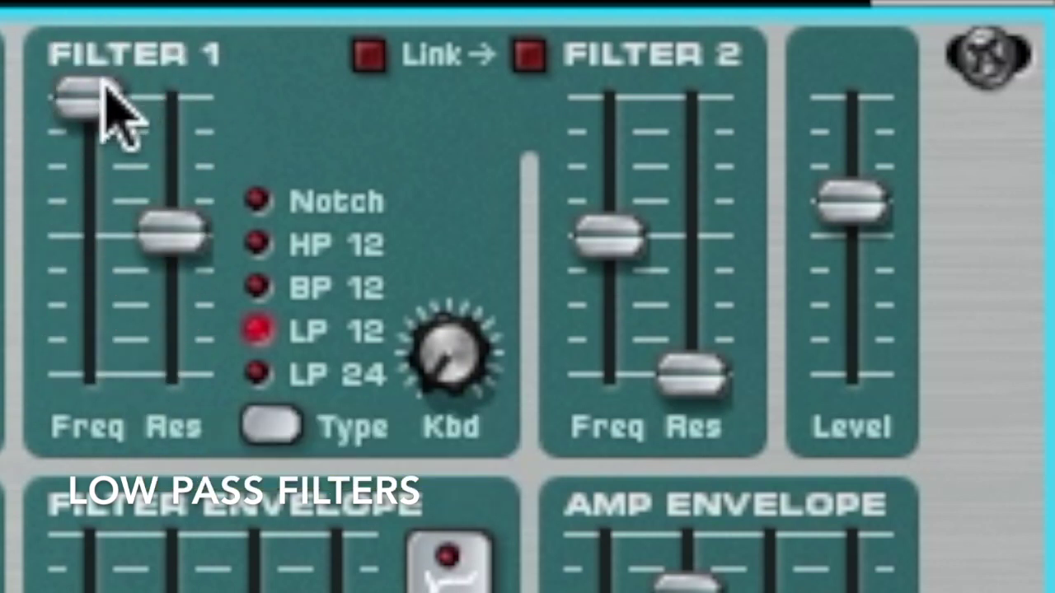
{"action": "left_click", "coordinate": [99, 115]}
{"action": "left_click_drag", "start_coordinate": [99, 115], "coordinate": [124, 3]}
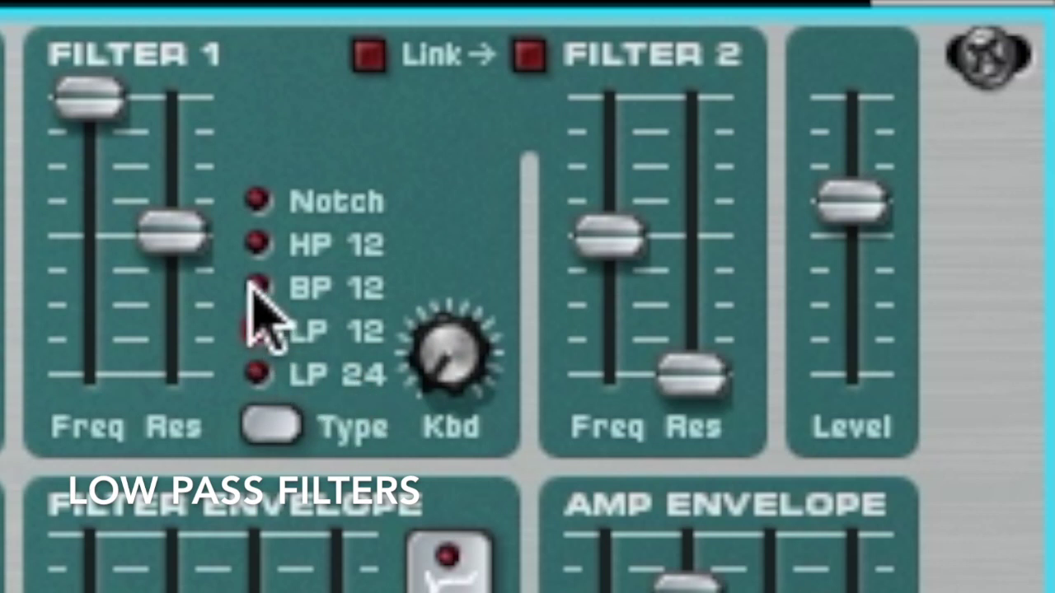
- Switch Filter 1 to LP 24 and sweep its frequency, bringing it from the maximum down to 103
{"action": "left_click", "coordinate": [265, 366]}
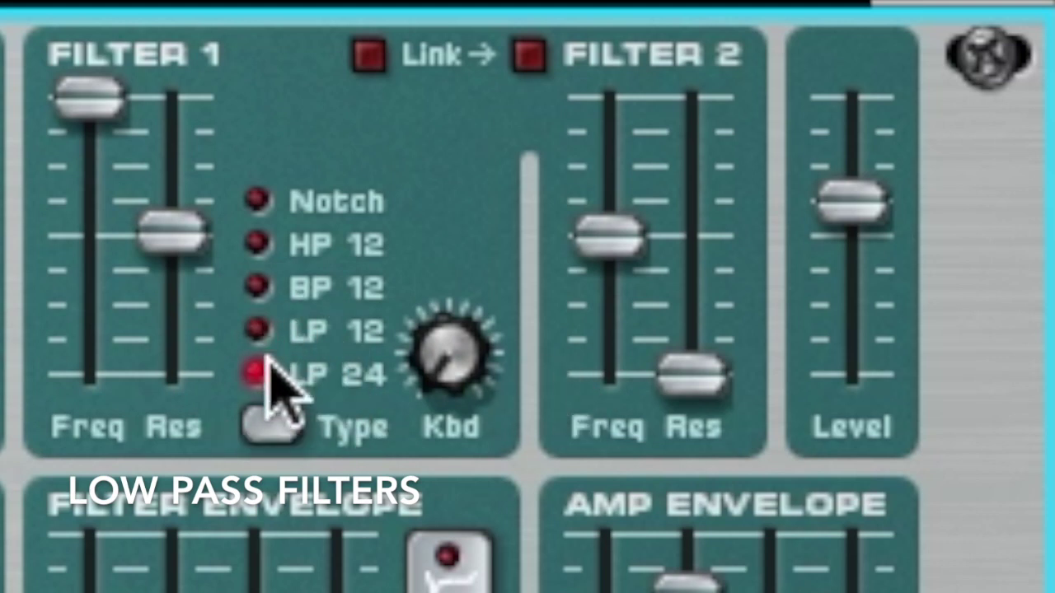
{"action": "mouse_move", "coordinate": [91, 107]}
{"action": "left_mouse_down"}
{"action": "mouse_move", "coordinate": [92, 263]}
{"action": "mouse_move", "coordinate": [116, 136]}
{"action": "mouse_move", "coordinate": [99, 189]}
{"action": "mouse_move", "coordinate": [91, 99]}
{"action": "left_mouse_up"}
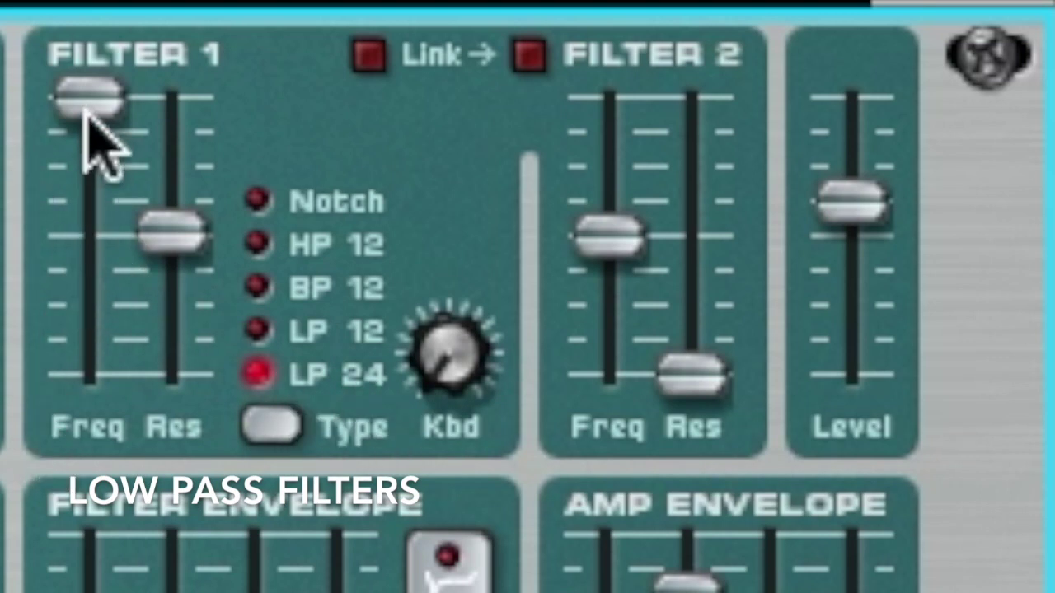
{"action": "mouse_move", "coordinate": [85, 114]}
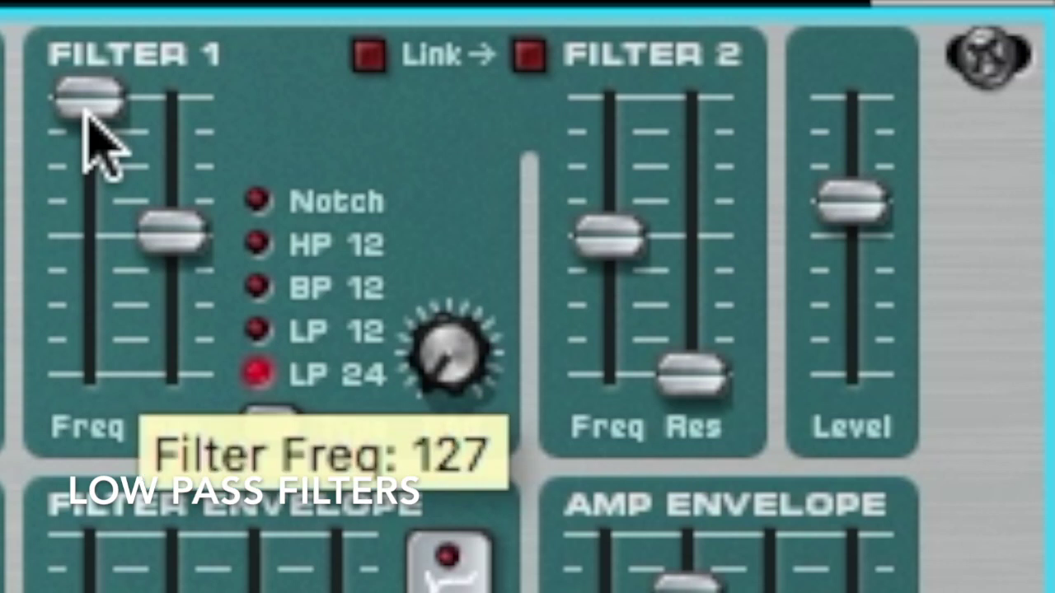
{"action": "left_click_drag", "start_coordinate": [86, 112], "coordinate": [126, 165]}
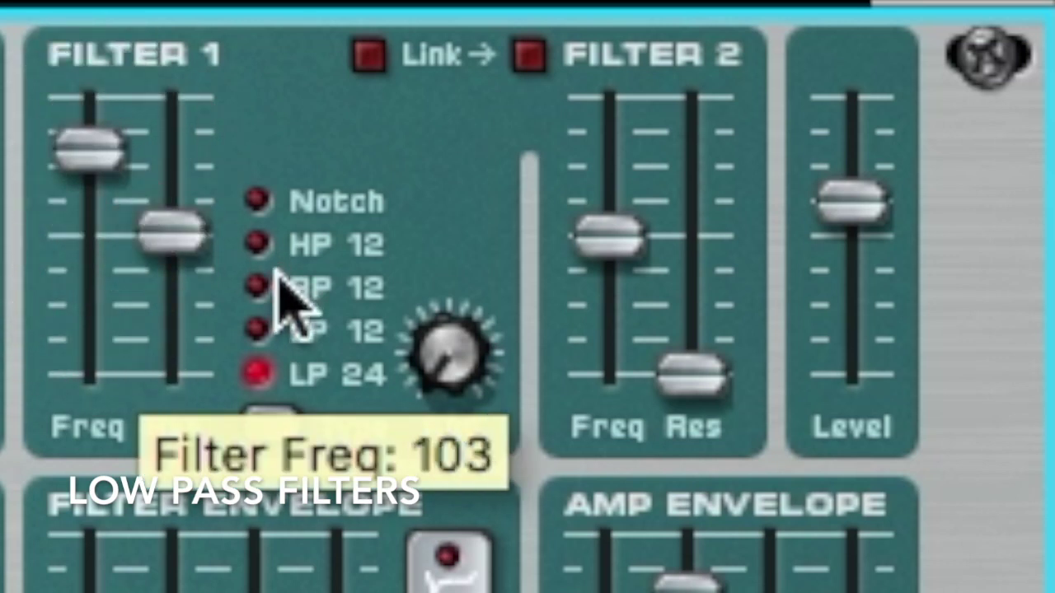
- Compare the LP 12 and LP 24 types on Filter 1 while lowering its frequency slightly
{"action": "left_click", "coordinate": [257, 330]}
{"action": "left_click_drag", "start_coordinate": [151, 206], "coordinate": [145, 228]}
{"action": "left_click", "coordinate": [257, 373]}
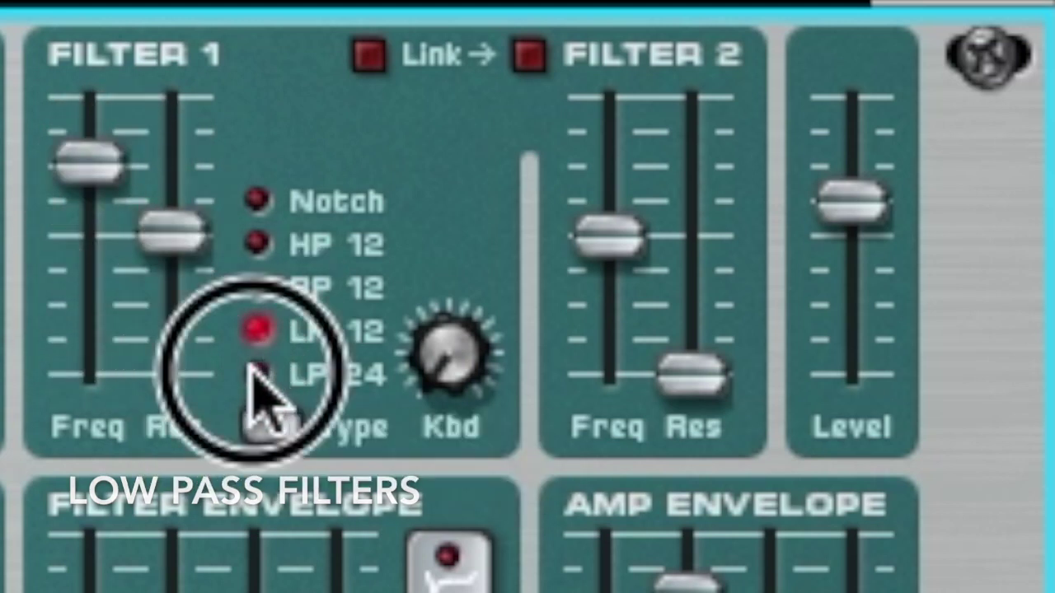
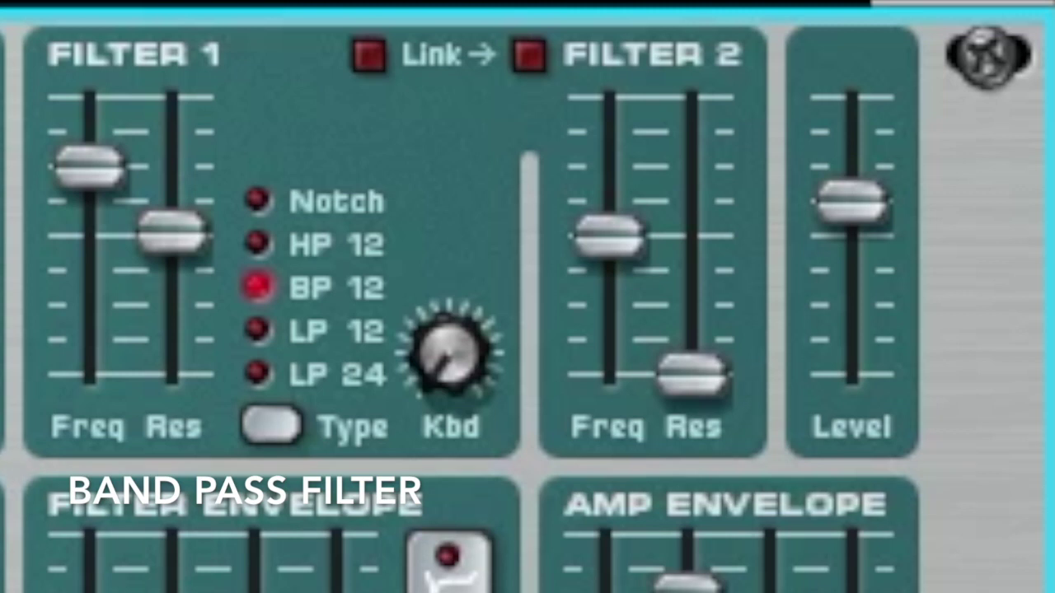
- Sweep Filter 1's frequency with the BP 12 type down to 19, up to 31, and back up to about three quarters
{"action": "left_click_drag", "start_coordinate": [103, 183], "coordinate": [99, 334]}
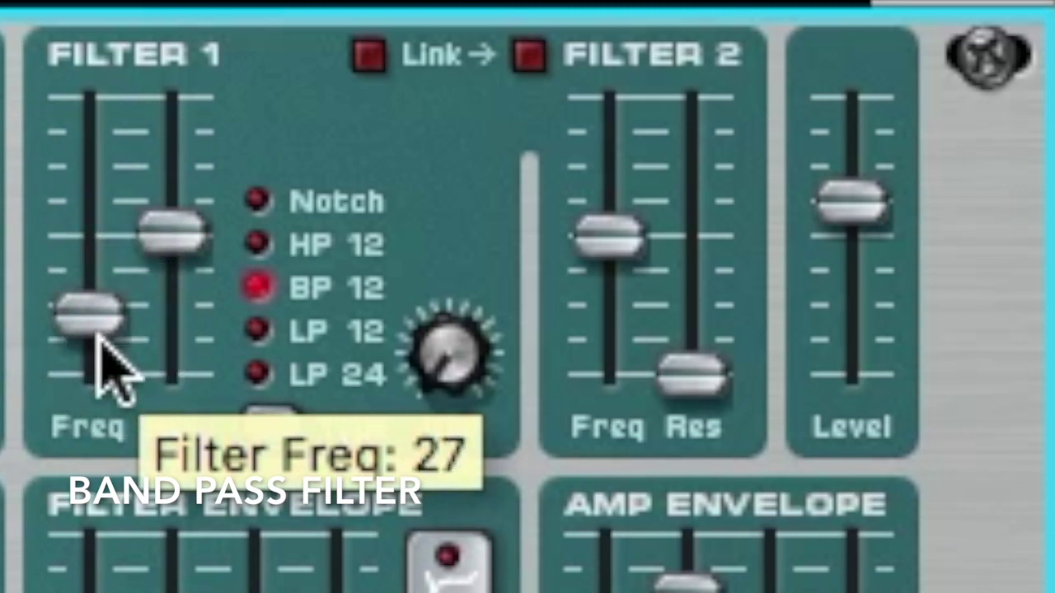
{"action": "left_click_drag", "start_coordinate": [97, 333], "coordinate": [98, 350]}
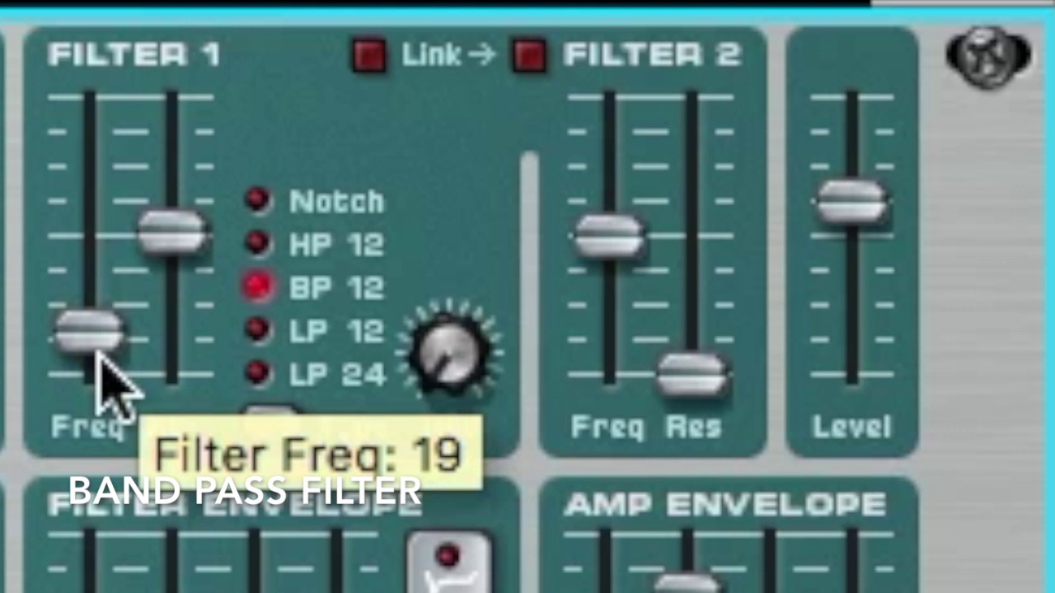
{"action": "left_click_drag", "start_coordinate": [98, 350], "coordinate": [115, 327]}
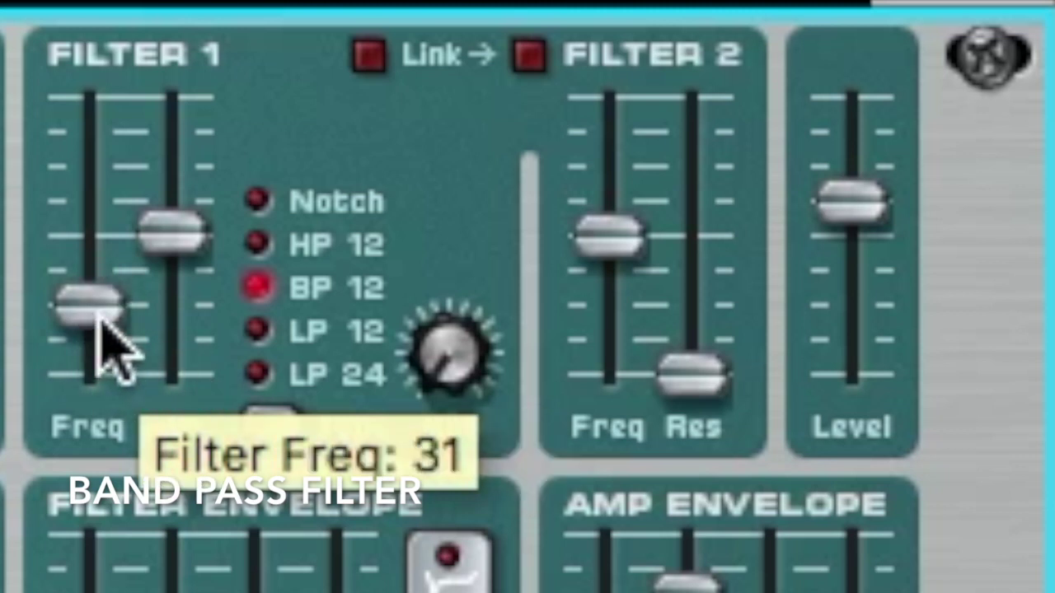
{"action": "left_click_drag", "start_coordinate": [99, 317], "coordinate": [99, 162]}
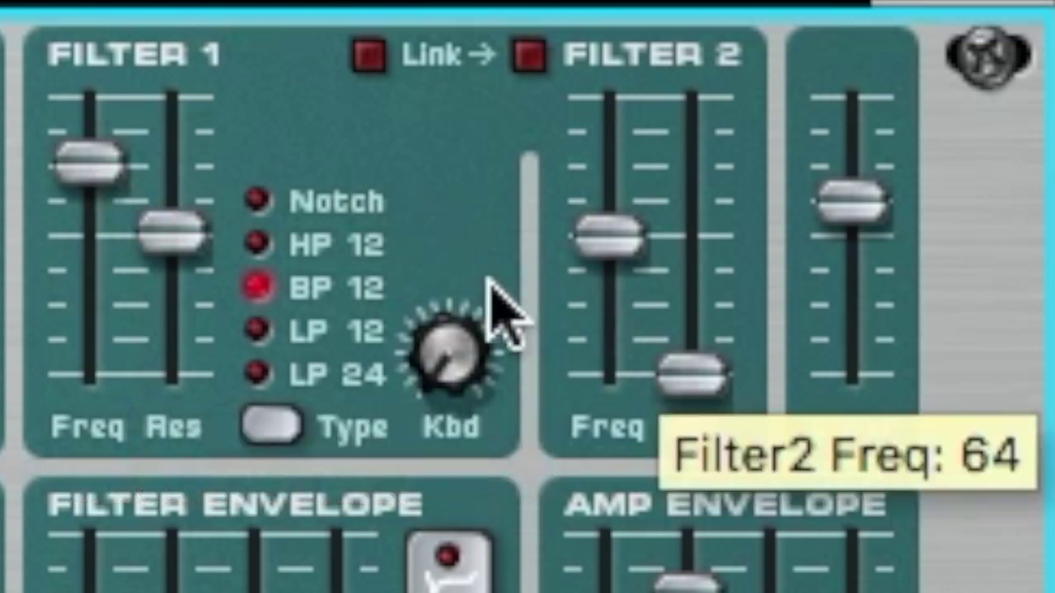
- Switch Filter 1 to HP 12 with a frequency sweep, and lower its resonance to the minimum
{"action": "left_click", "coordinate": [254, 252]}
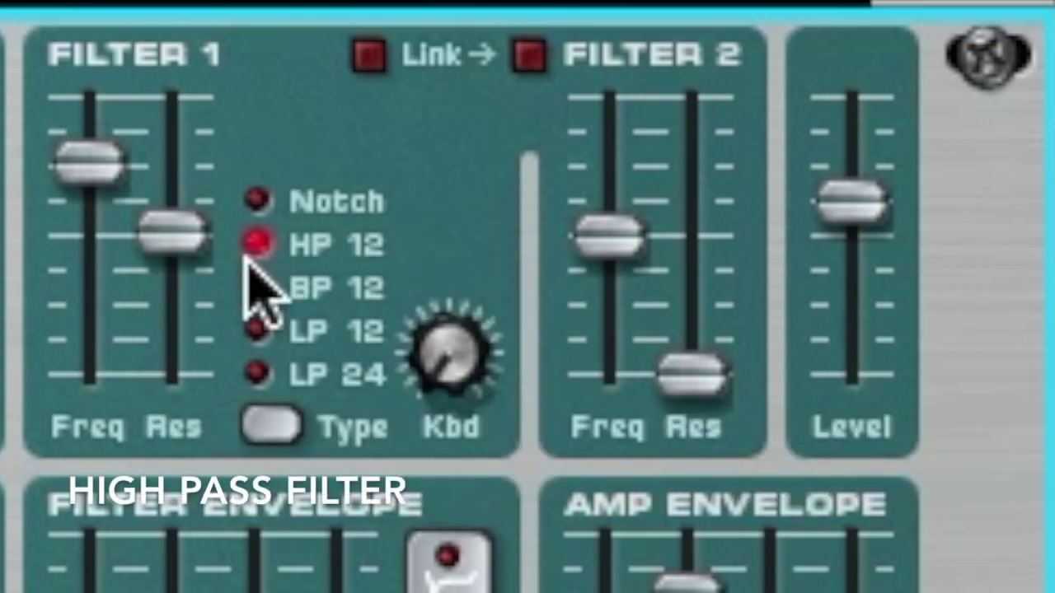
{"action": "left_click_drag", "start_coordinate": [101, 161], "coordinate": [118, 185]}
{"action": "left_click", "coordinate": [101, 91]}
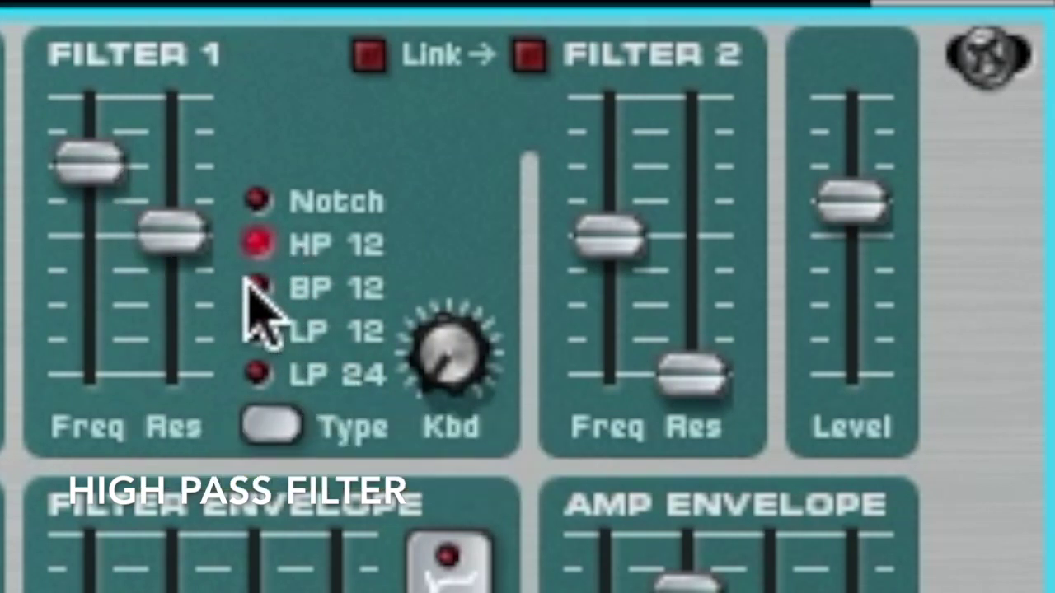
{"action": "left_click_drag", "start_coordinate": [171, 233], "coordinate": [197, 486]}
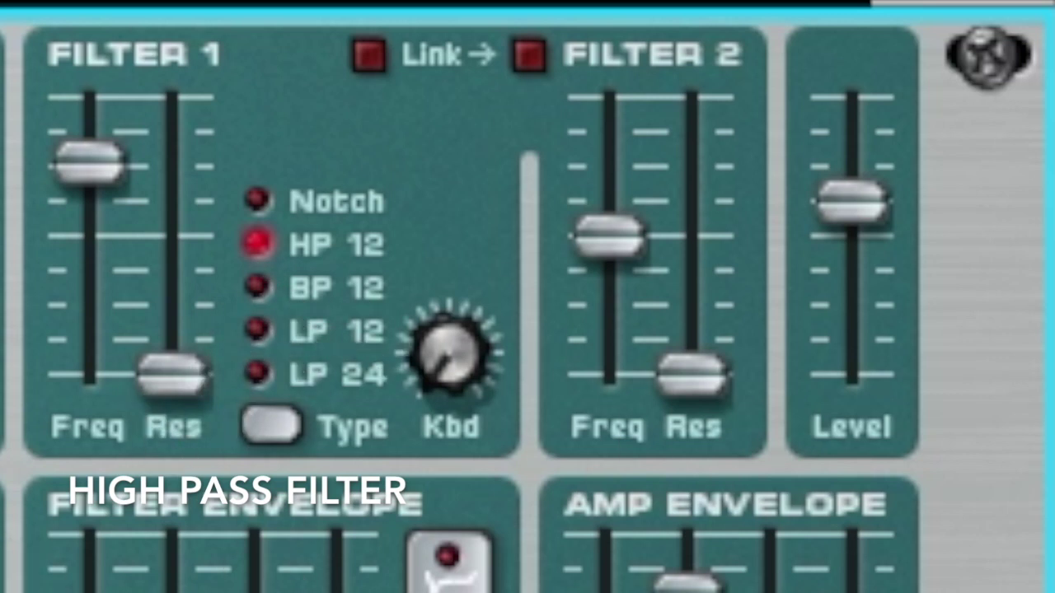
- Switch Filter 1 to Notch and sweep its frequency down and back up, ending at 119
{"action": "left_click", "coordinate": [260, 198]}
{"action": "left_click_drag", "start_coordinate": [108, 162], "coordinate": [118, 132]}
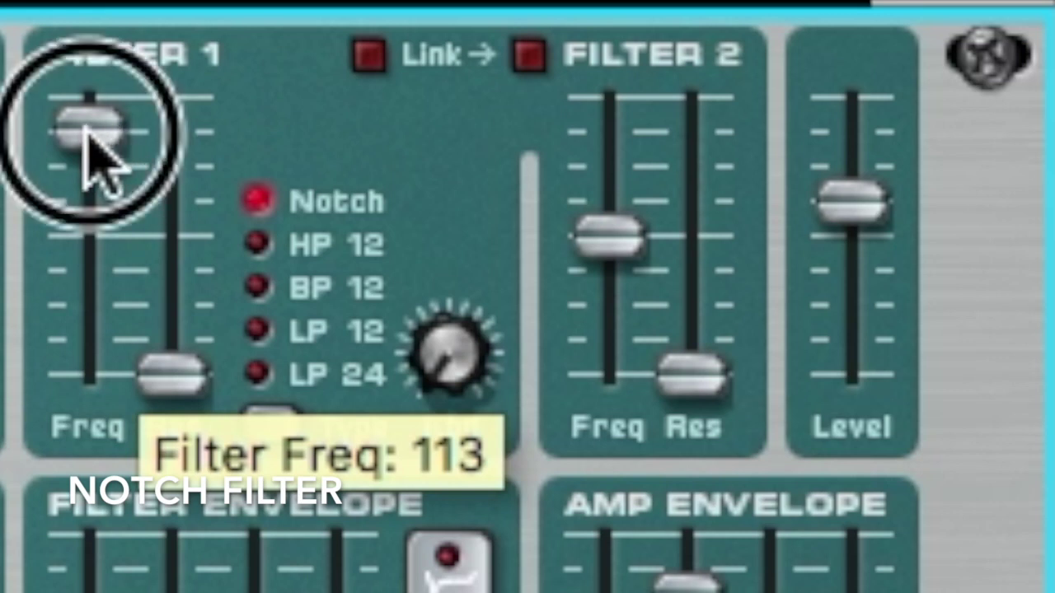
{"action": "left_click_drag", "start_coordinate": [86, 143], "coordinate": [93, 188]}
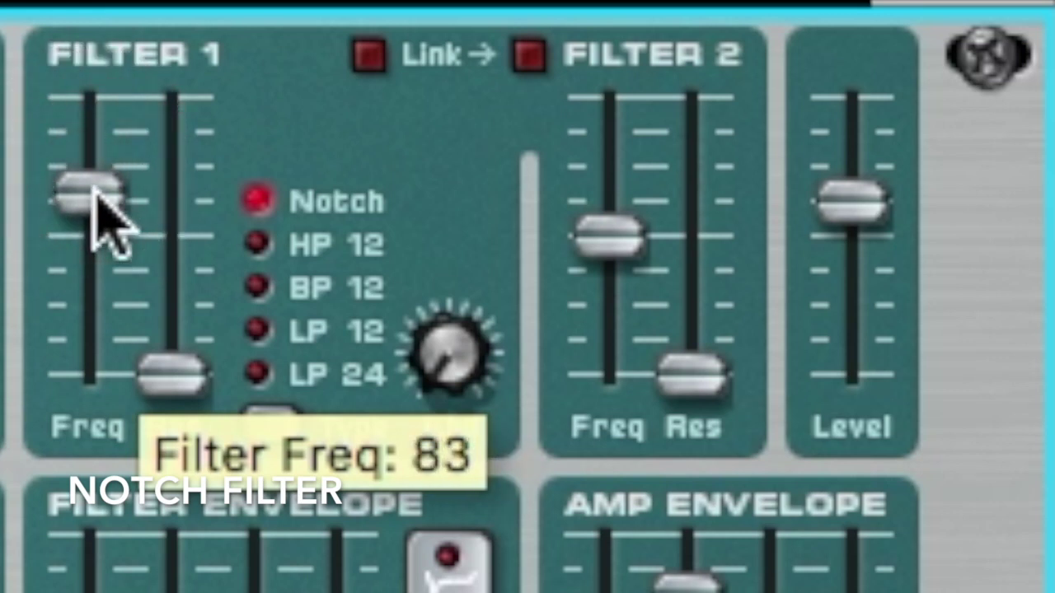
{"action": "left_click_drag", "start_coordinate": [94, 205], "coordinate": [89, 272]}
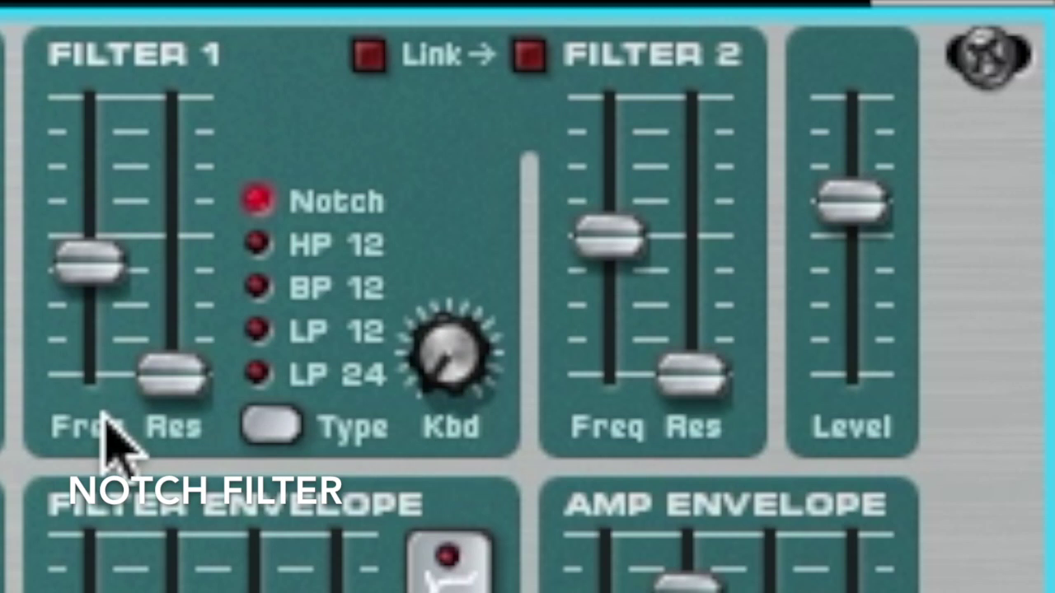
{"action": "left_click_drag", "start_coordinate": [86, 276], "coordinate": [87, 167]}
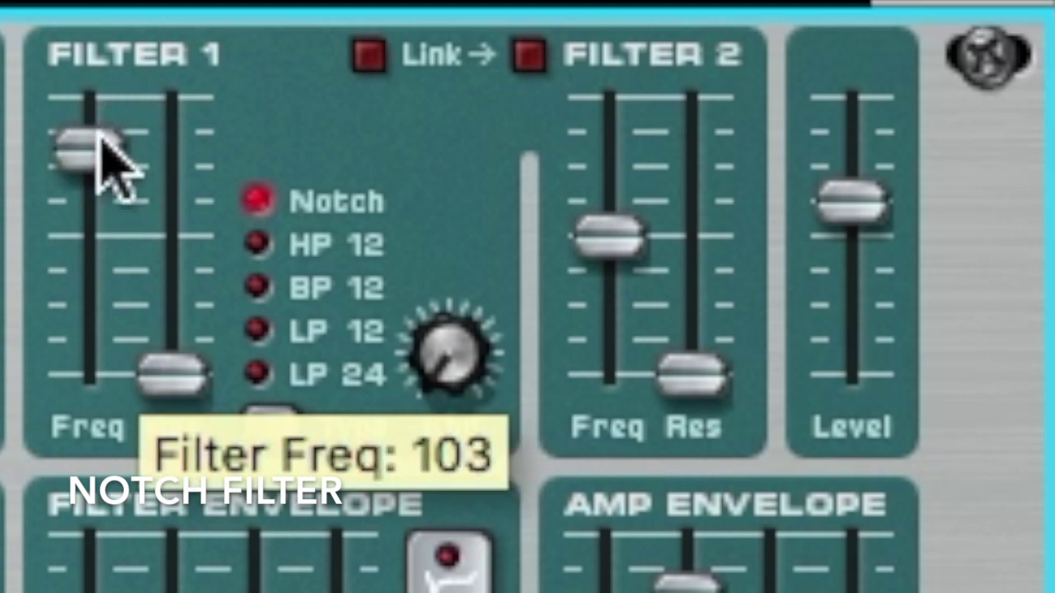
{"action": "left_click_drag", "start_coordinate": [99, 142], "coordinate": [122, 107]}
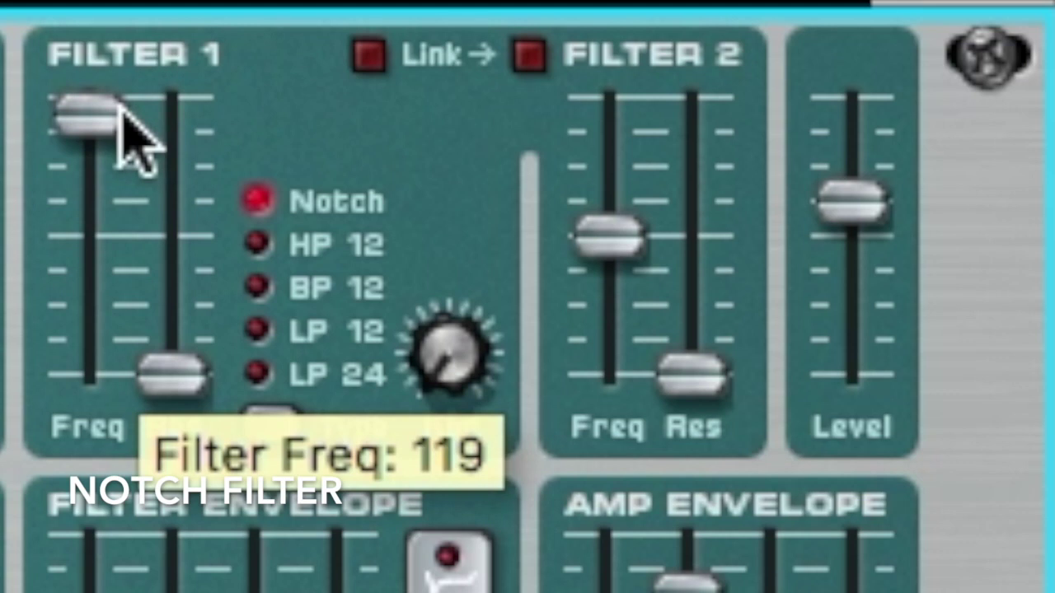
{"action": "left_click", "coordinate": [105, 125]}
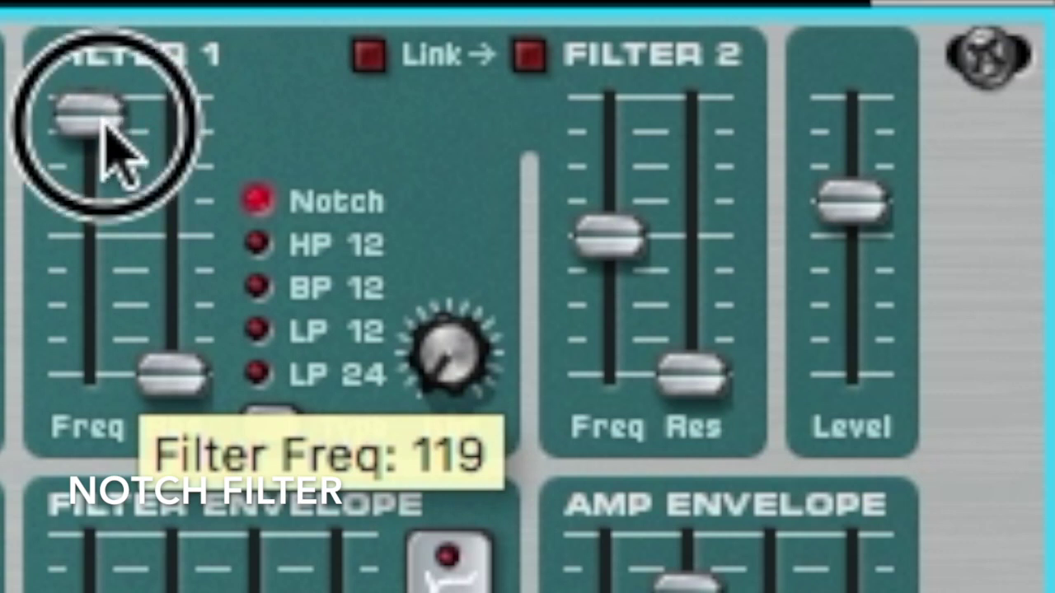
{"action": "mouse_move", "coordinate": [105, 125]}
{"action": "left_mouse_down"}
{"action": "mouse_move", "coordinate": [103, 153]}
{"action": "mouse_move", "coordinate": [106, 125]}
{"action": "left_mouse_up"}
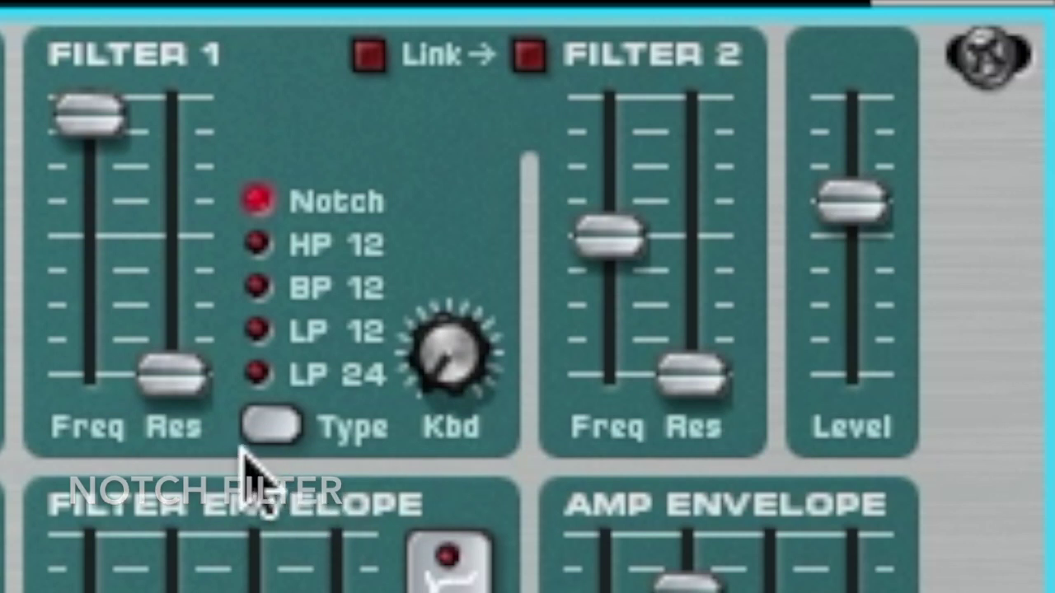
- Return Filter 1 to the LP 12 type and try out its keyboard tracking knob
{"action": "left_click", "coordinate": [262, 433]}
{"action": "left_click", "coordinate": [262, 433]}
{"action": "left_click", "coordinate": [262, 433]}
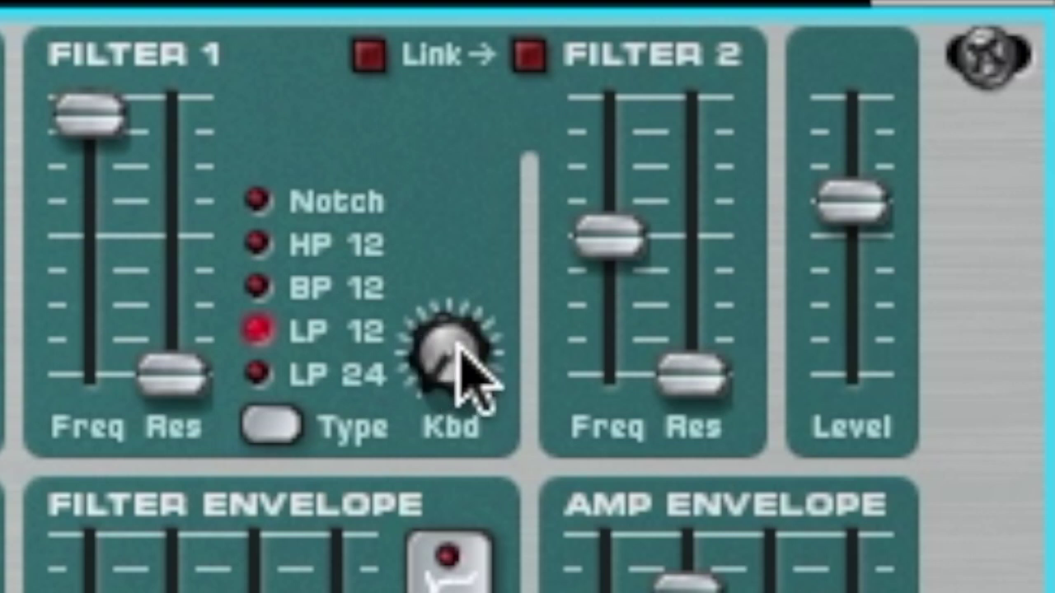
{"action": "mouse_move", "coordinate": [459, 372]}
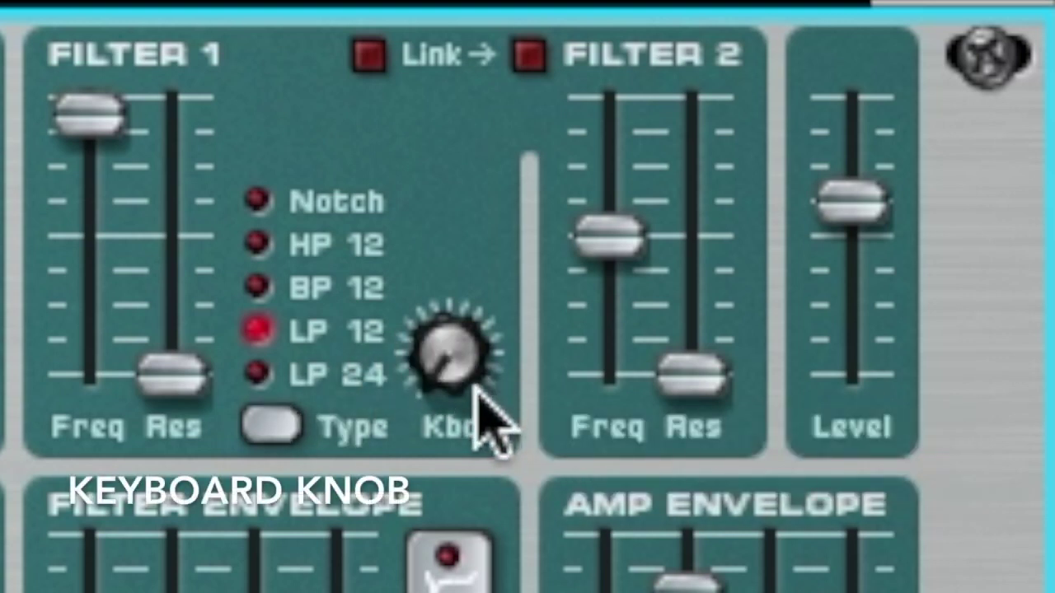
{"action": "left_click_drag", "start_coordinate": [441, 367], "coordinate": [560, 54]}
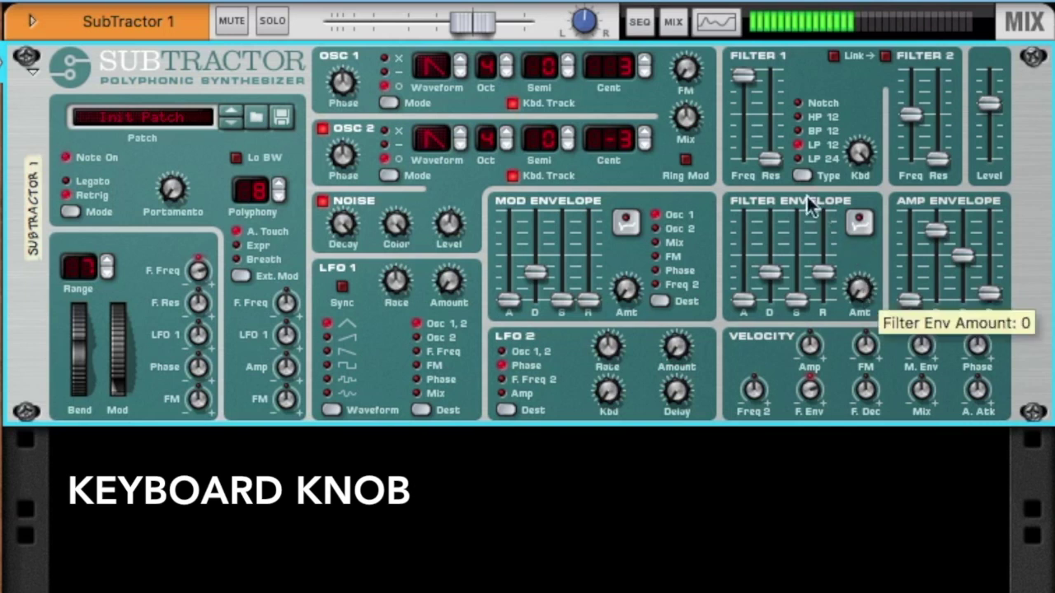
- Lower Filter 1's frequency to the middle and compare its keyboard tracking at maximum and minimum, leaving it at minimum
{"action": "left_click_drag", "start_coordinate": [755, 89], "coordinate": [756, 116]}
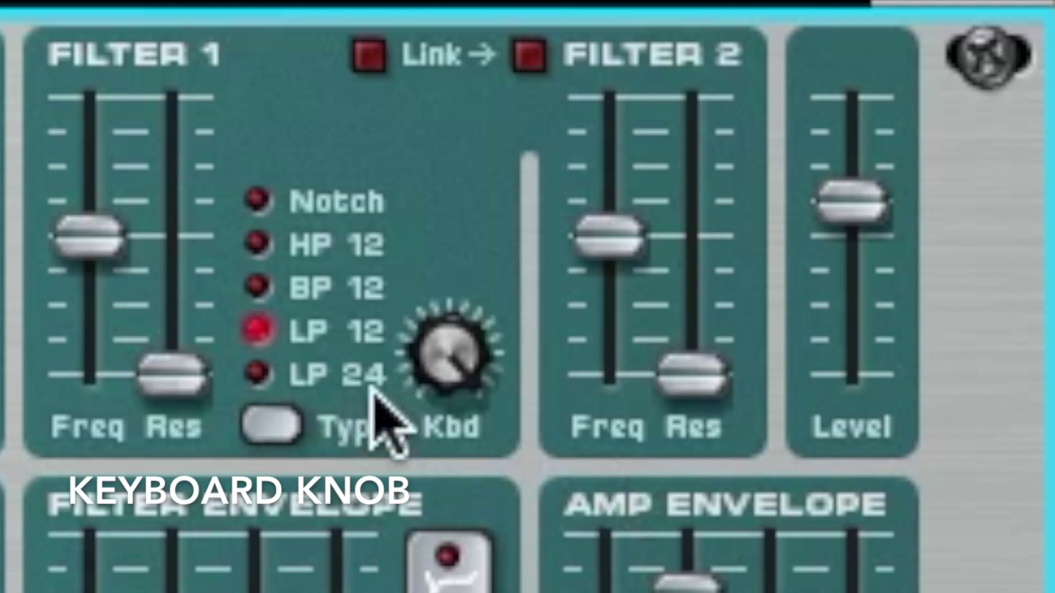
{"action": "mouse_move", "coordinate": [445, 375]}
{"action": "left_click_drag", "start_coordinate": [445, 375], "coordinate": [474, 592]}
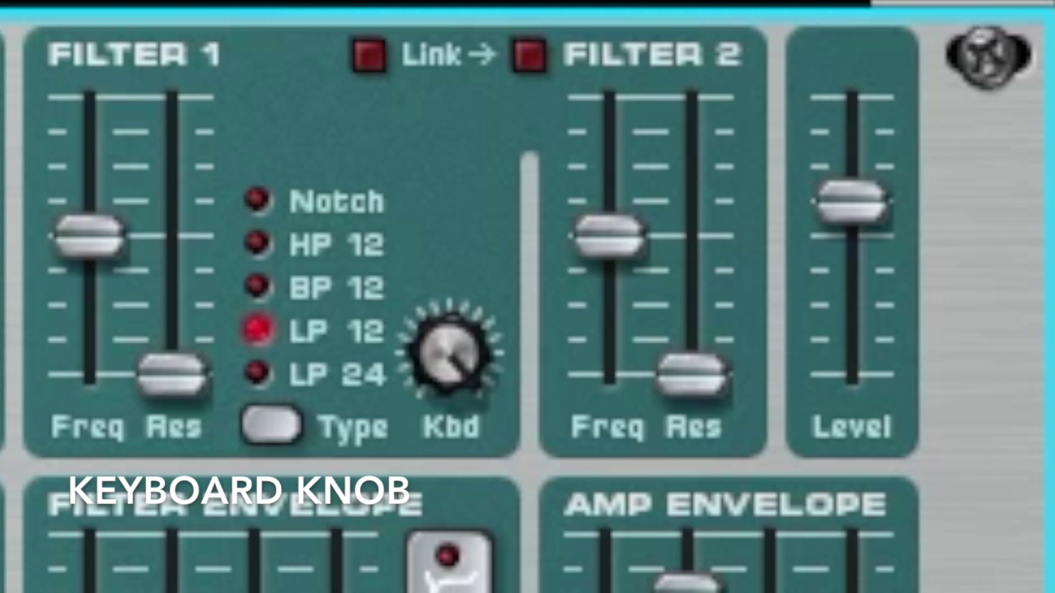
{"action": "left_click_drag", "start_coordinate": [417, 377], "coordinate": [417, 396]}
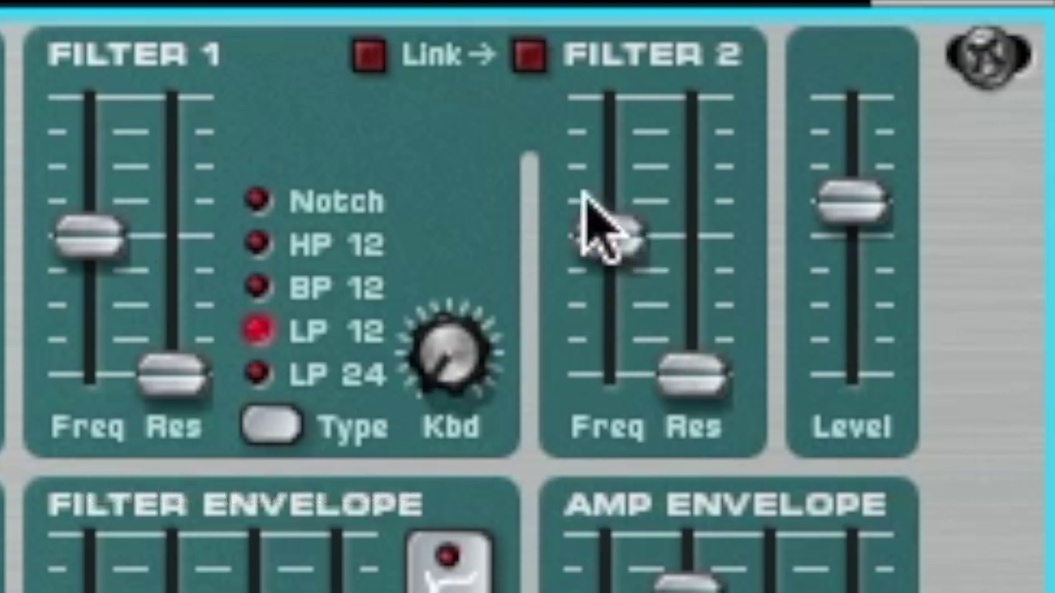
- Raise Filter 1's frequency to maximum, then enable Filter 2 and raise its frequency to maximum
{"action": "left_click_drag", "start_coordinate": [87, 235], "coordinate": [106, 12]}
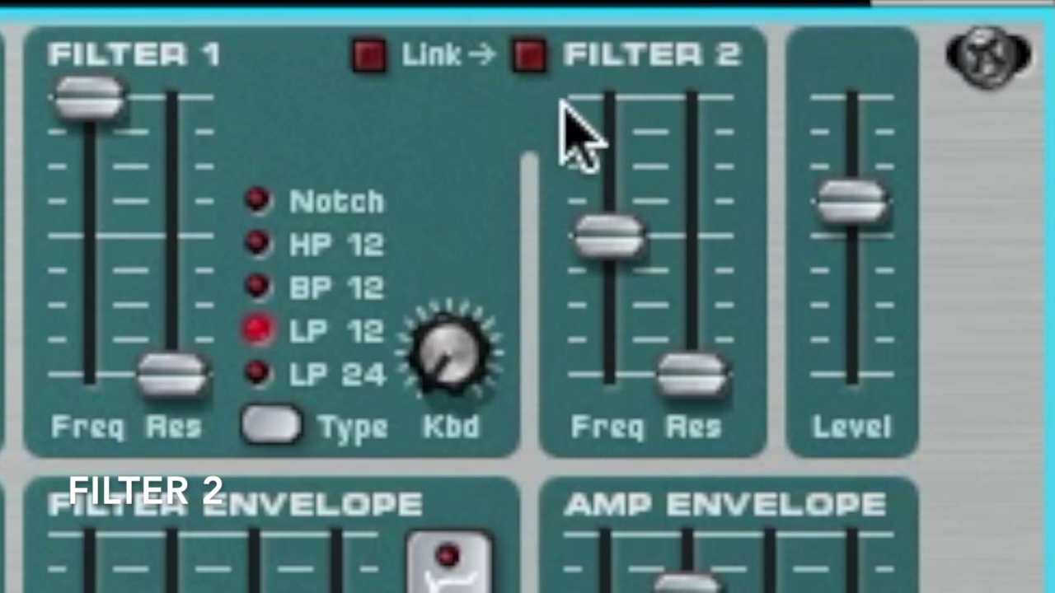
{"action": "left_click", "coordinate": [538, 49]}
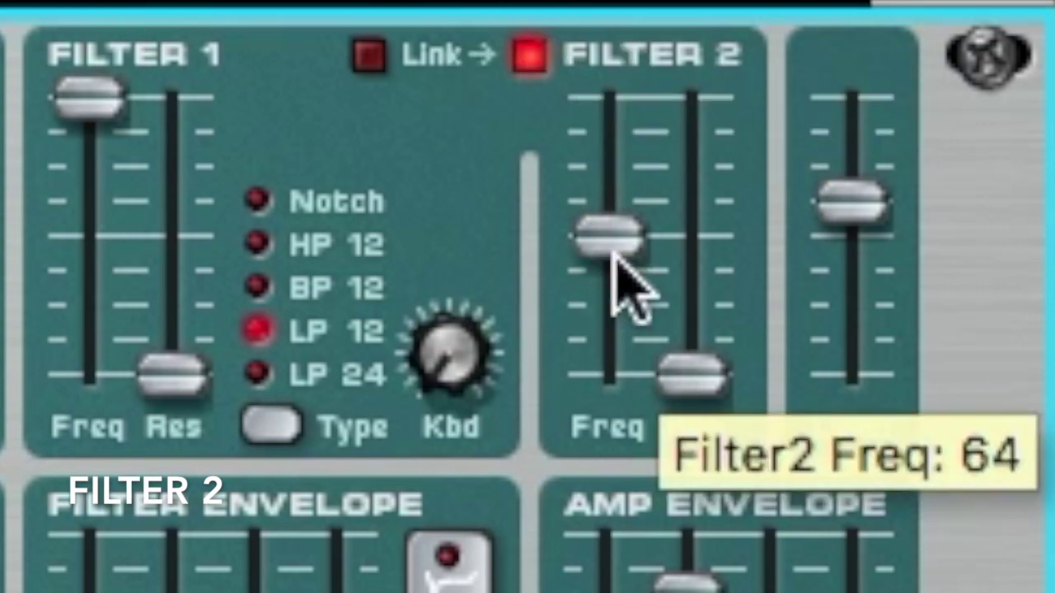
{"action": "left_click_drag", "start_coordinate": [616, 262], "coordinate": [614, 120]}
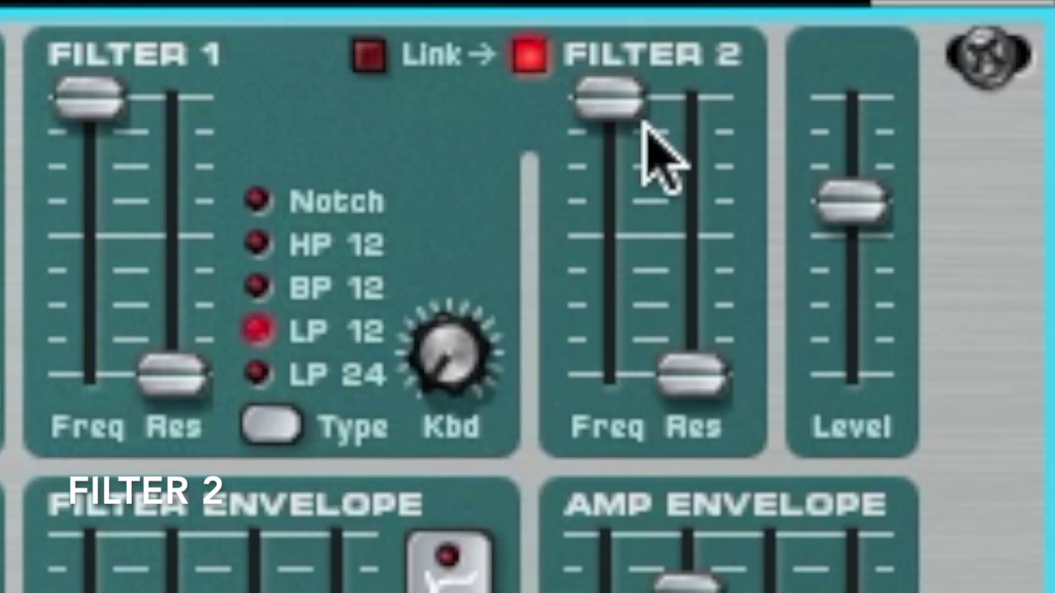
- Switch Filter 1 to BP 12 with its frequency at about two thirds and its resonance at 59
{"action": "left_click", "coordinate": [255, 280]}
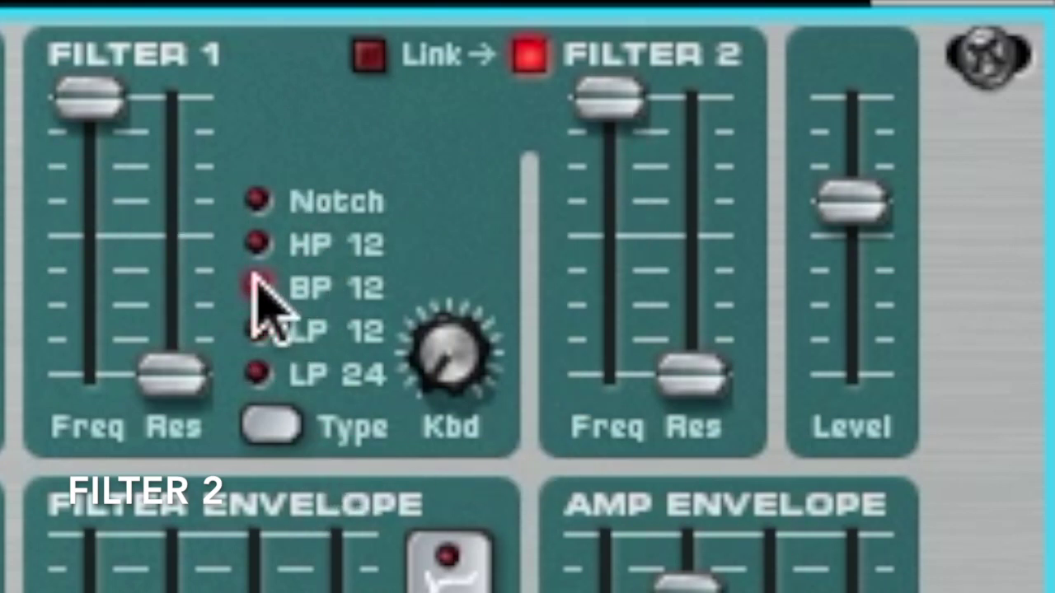
{"action": "left_click", "coordinate": [82, 223]}
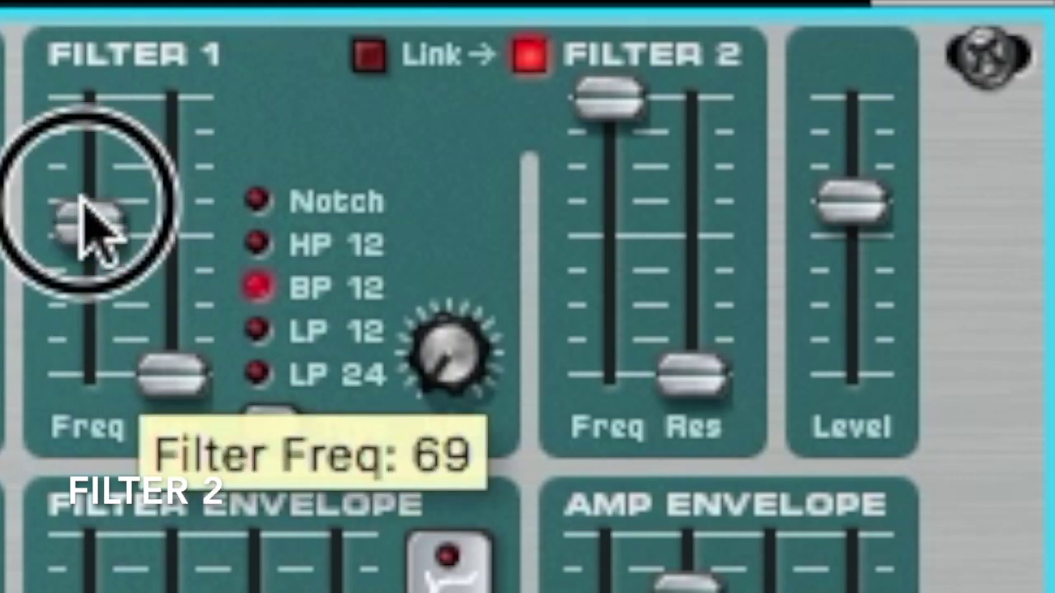
{"action": "left_click_drag", "start_coordinate": [90, 226], "coordinate": [85, 198]}
{"action": "left_click_drag", "start_coordinate": [171, 330], "coordinate": [177, 276]}
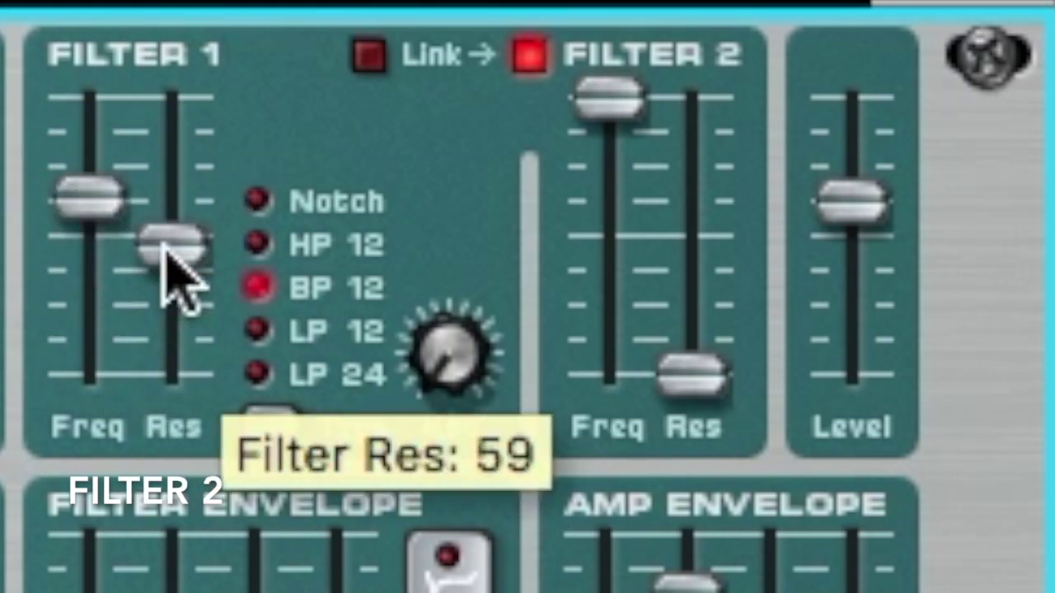
- Sweep Filter 2's frequency down and back up to maximum while the filters are unlinked
{"action": "left_click", "coordinate": [635, 100]}
{"action": "left_click_drag", "start_coordinate": [634, 99], "coordinate": [691, 21]}
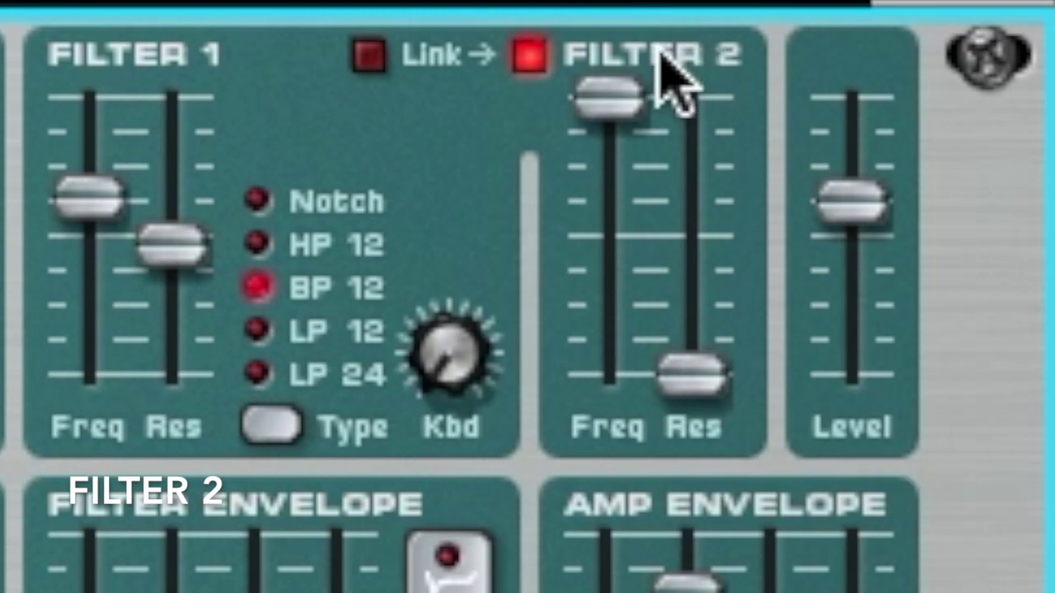
{"action": "left_click_drag", "start_coordinate": [609, 120], "coordinate": [610, 23]}
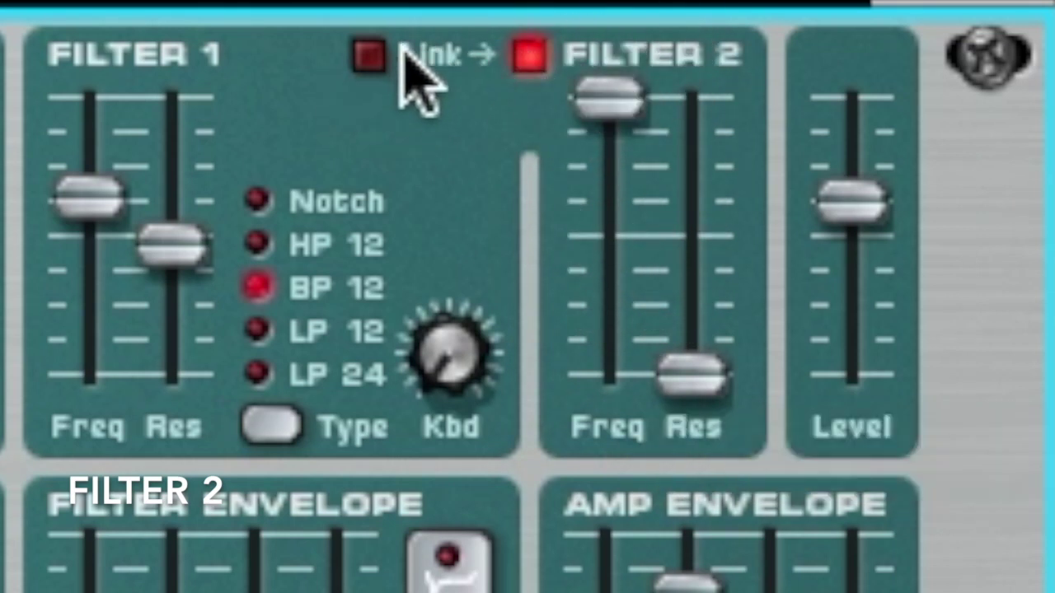
- Link Filter 2 to Filter 1, lower Filter 2's frequency to about a fifth, and raise its resonance to the middle
{"action": "left_click", "coordinate": [368, 54]}
{"action": "left_click_drag", "start_coordinate": [611, 97], "coordinate": [645, 311]}
{"action": "left_click", "coordinate": [697, 245]}
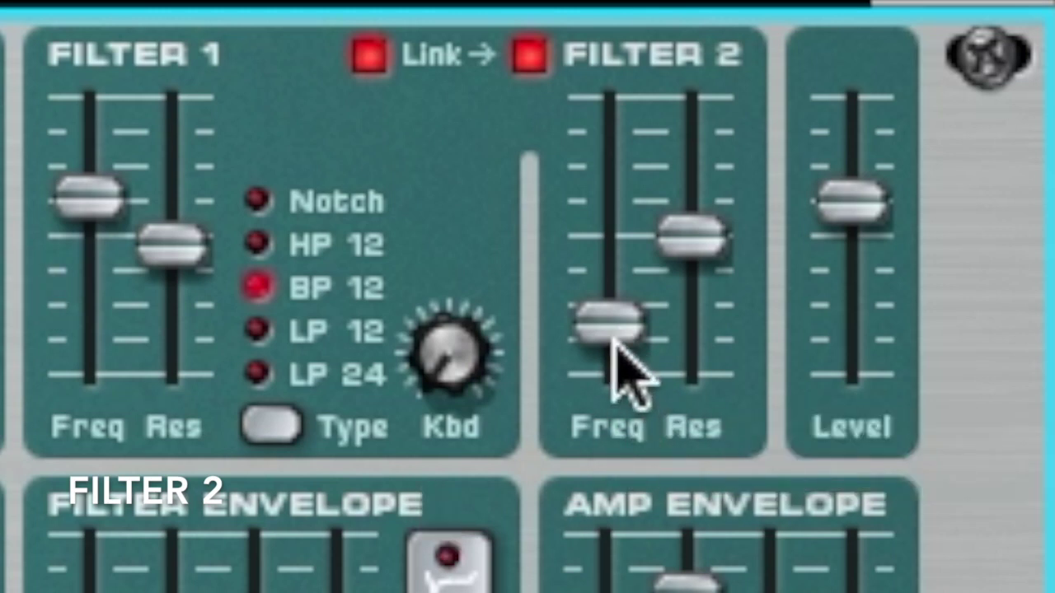
- Sweep the linked Filter 2's frequency up to 127 while varying its resonance, leaving the resonance at about a quarter
{"action": "left_click_drag", "start_coordinate": [616, 341], "coordinate": [632, 207]}
{"action": "left_click_drag", "start_coordinate": [706, 170], "coordinate": [704, 161]}
{"action": "left_click_drag", "start_coordinate": [608, 180], "coordinate": [641, 68]}
{"action": "left_click_drag", "start_coordinate": [679, 138], "coordinate": [706, 299]}
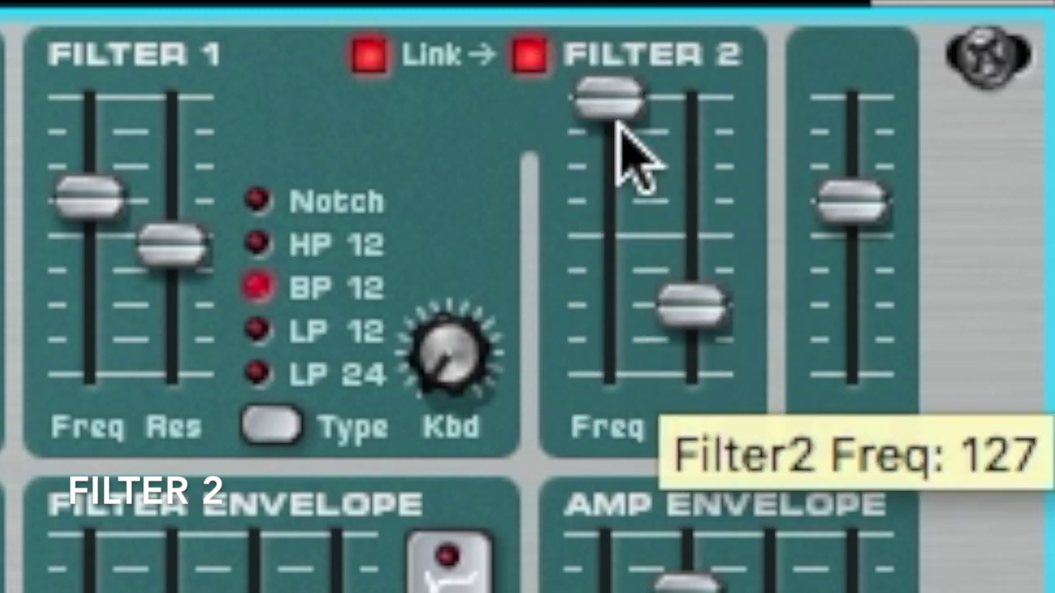
- Switch Filter 1 to LP 12 and sweep both filters' frequencies, lowering Filter 1 from maximum to 62 and returning Filter 2 to maximum
{"action": "left_click", "coordinate": [255, 328]}
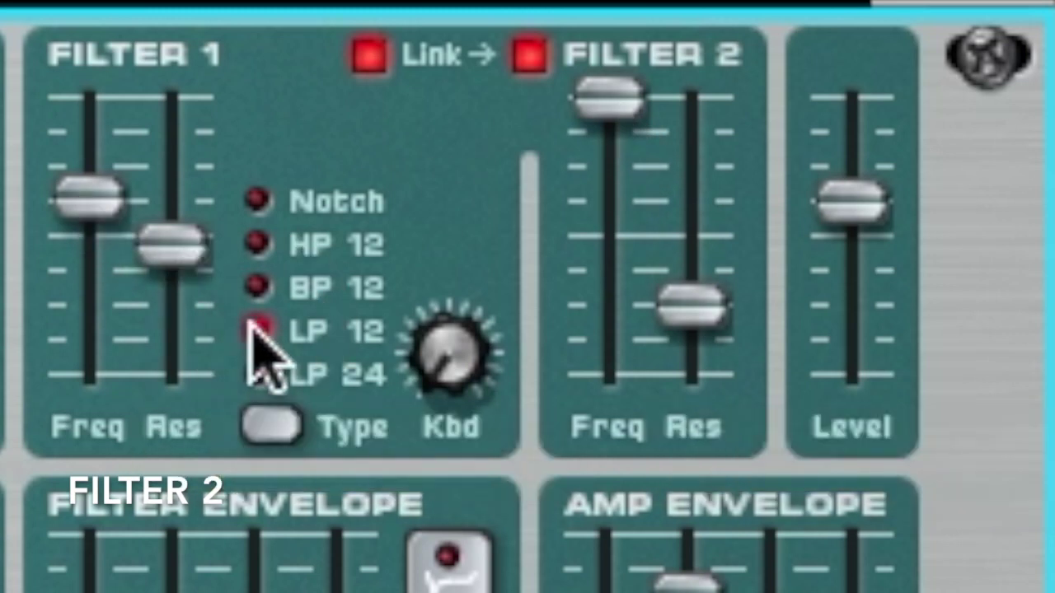
{"action": "left_click_drag", "start_coordinate": [99, 132], "coordinate": [111, 39]}
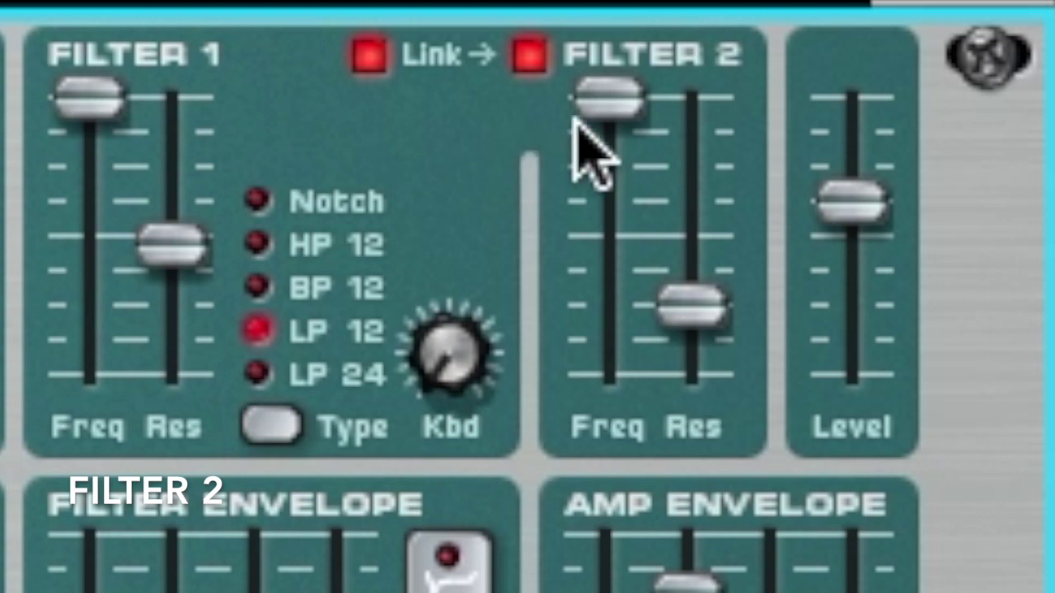
{"action": "left_click", "coordinate": [601, 108]}
{"action": "left_click_drag", "start_coordinate": [603, 111], "coordinate": [608, 352]}
{"action": "left_click_drag", "start_coordinate": [85, 106], "coordinate": [101, 240]}
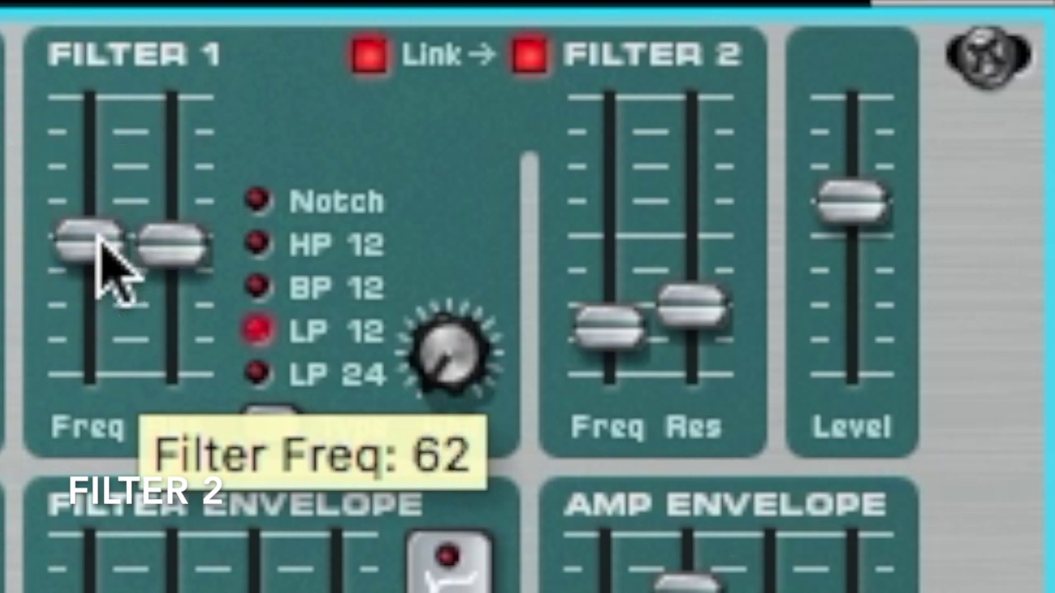
{"action": "left_click_drag", "start_coordinate": [641, 303], "coordinate": [637, 99]}
- Switch Filter 1 to HP 12, set both filters' frequencies to roughly two thirds, and adjust Filter 2's resonance to about a quarter
{"action": "left_click", "coordinate": [255, 244]}
{"action": "left_click_drag", "start_coordinate": [96, 146], "coordinate": [106, 203]}
{"action": "left_click_drag", "start_coordinate": [607, 105], "coordinate": [651, 191]}
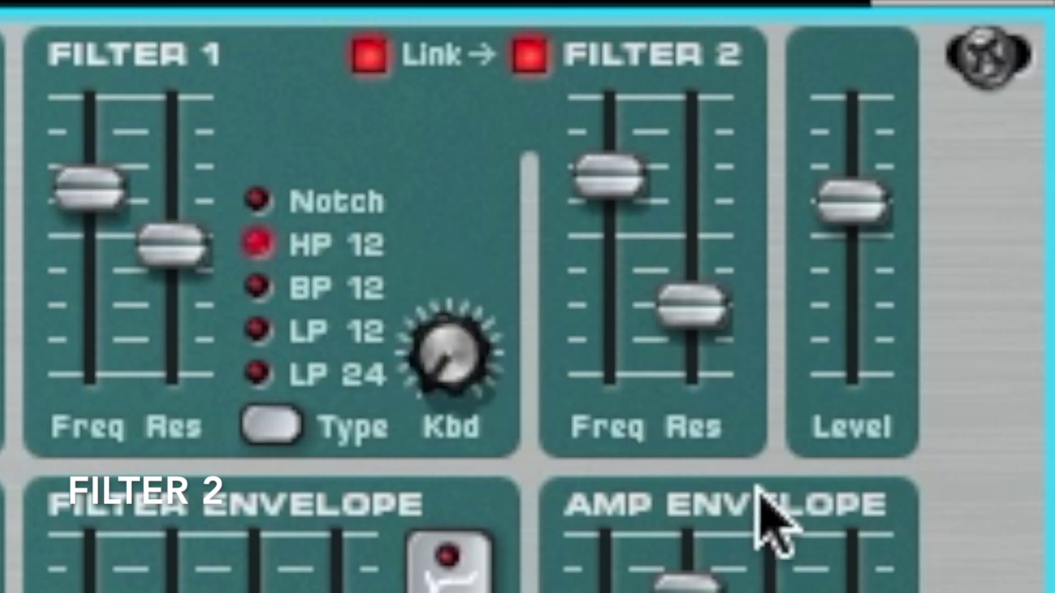
{"action": "left_click_drag", "start_coordinate": [701, 324], "coordinate": [673, 299]}
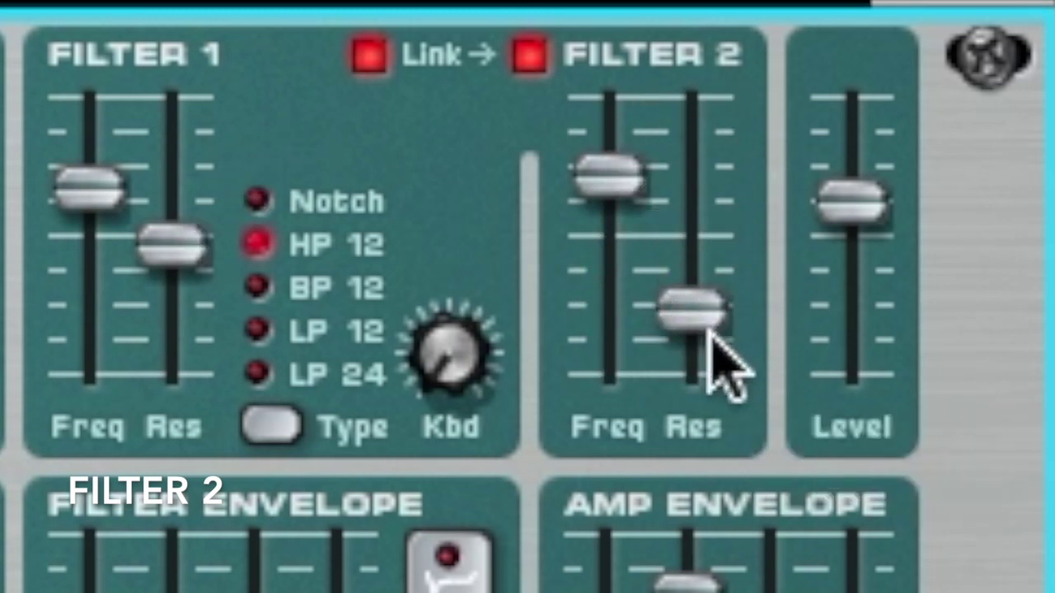
{"action": "mouse_move", "coordinate": [704, 338]}
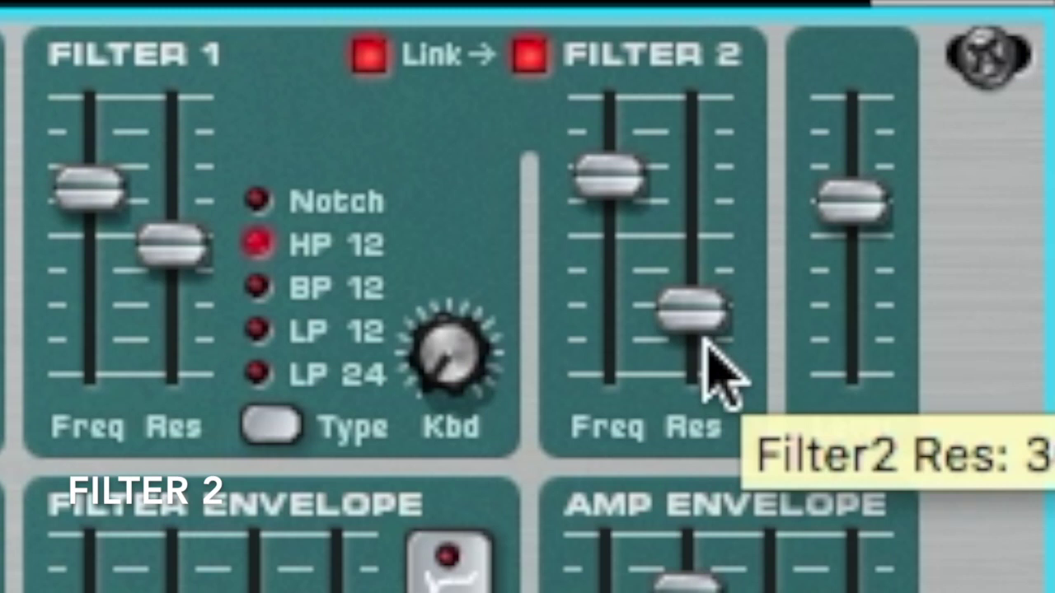